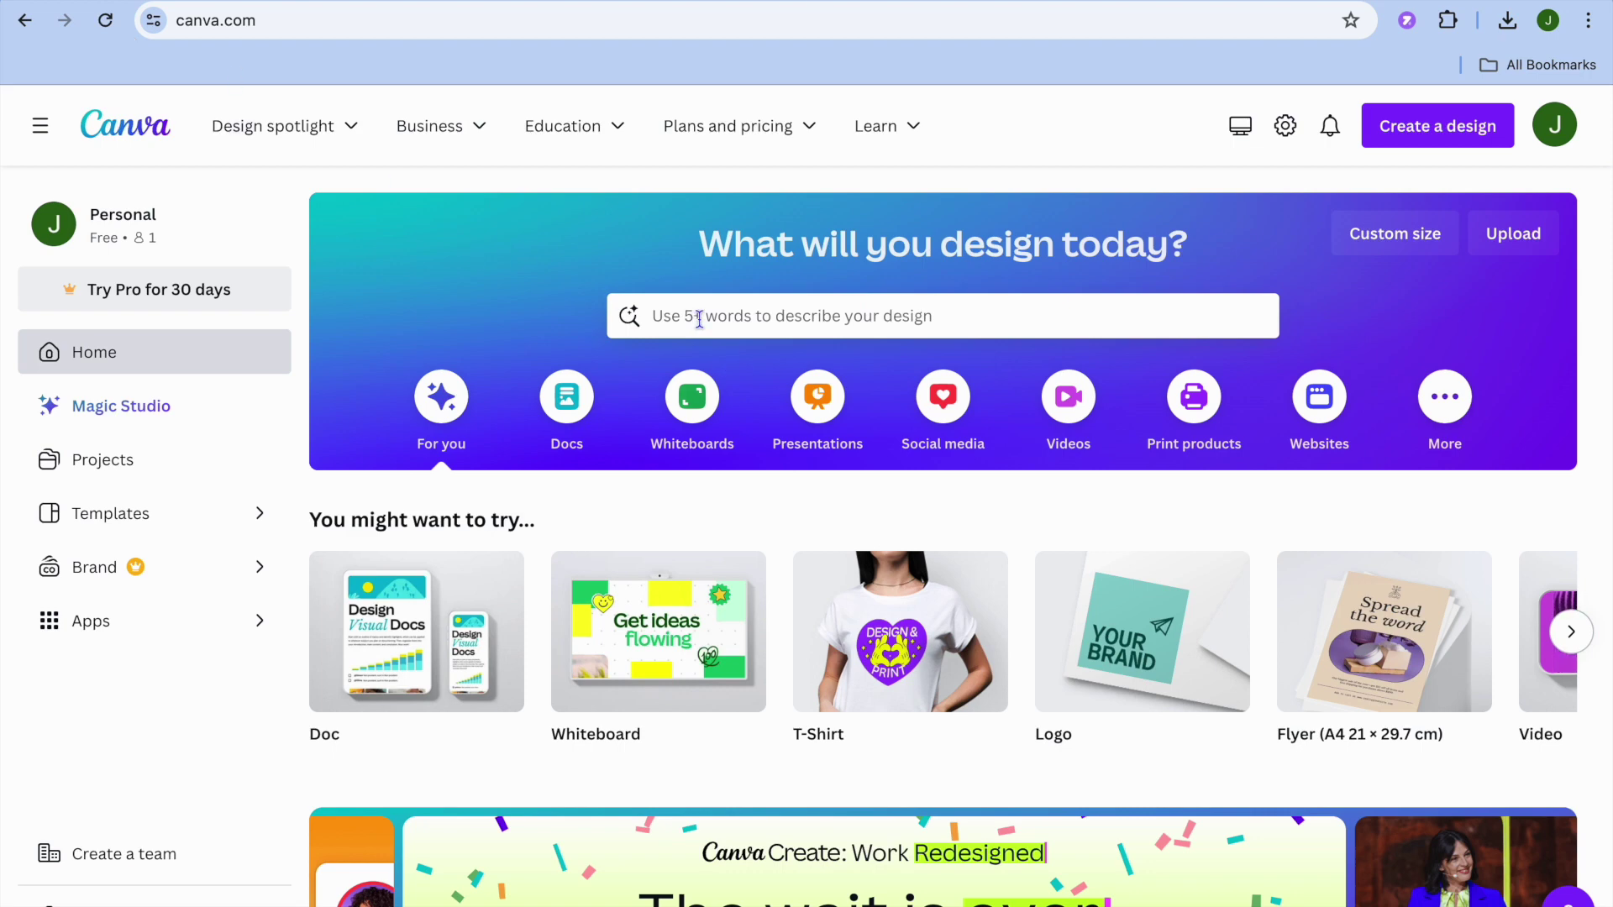
Start a new blank Logo design
mouse_move(1052, 629)
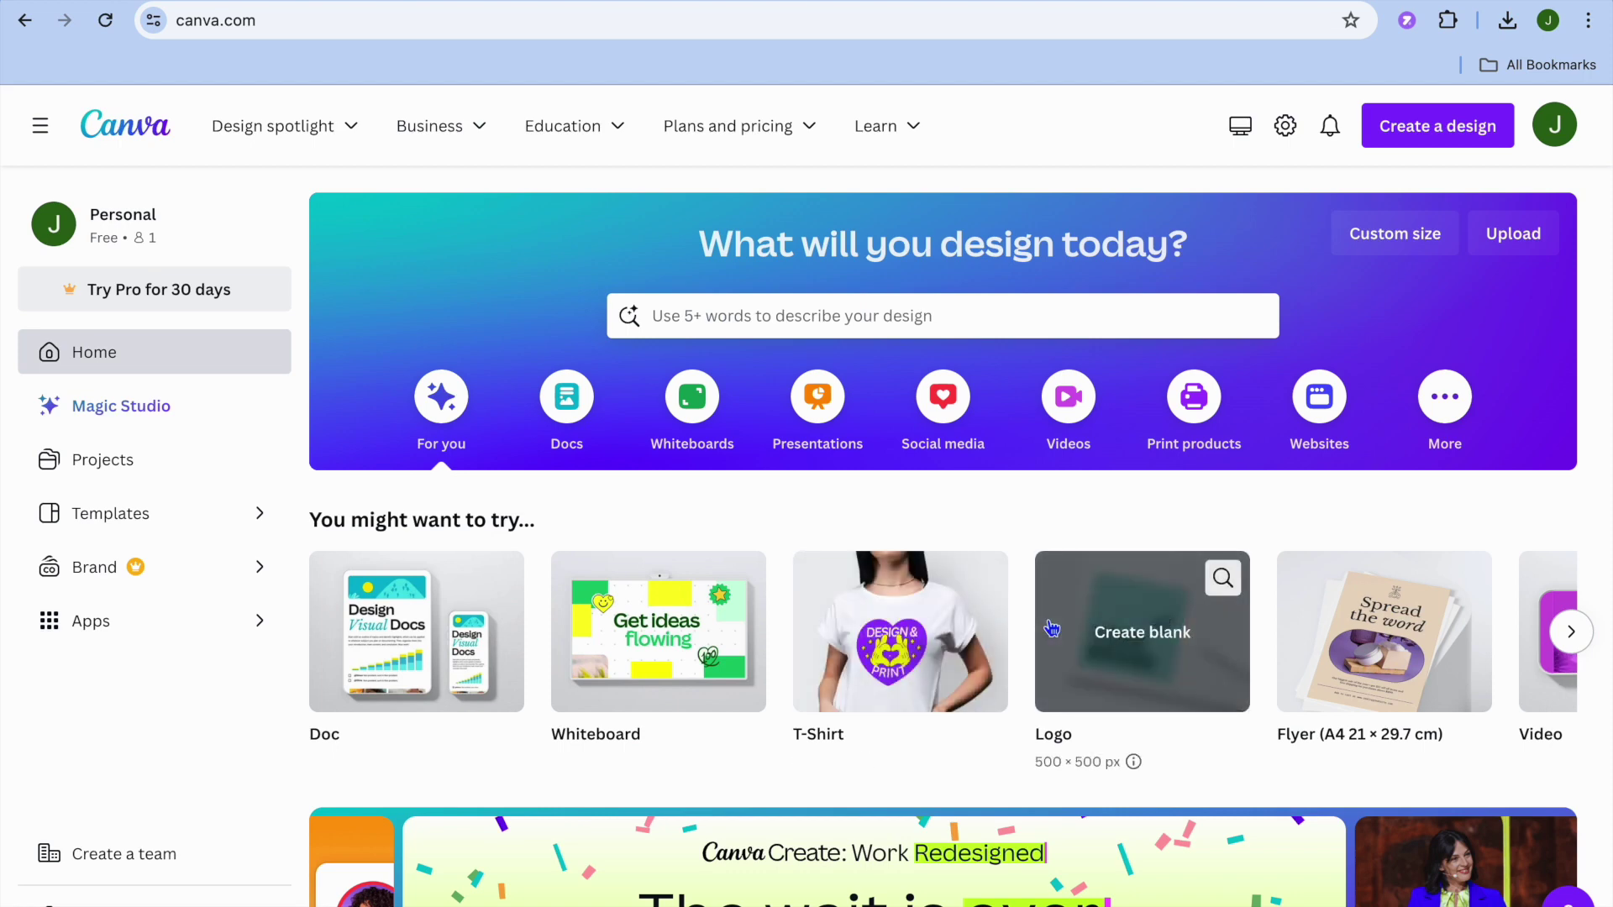
click(1102, 632)
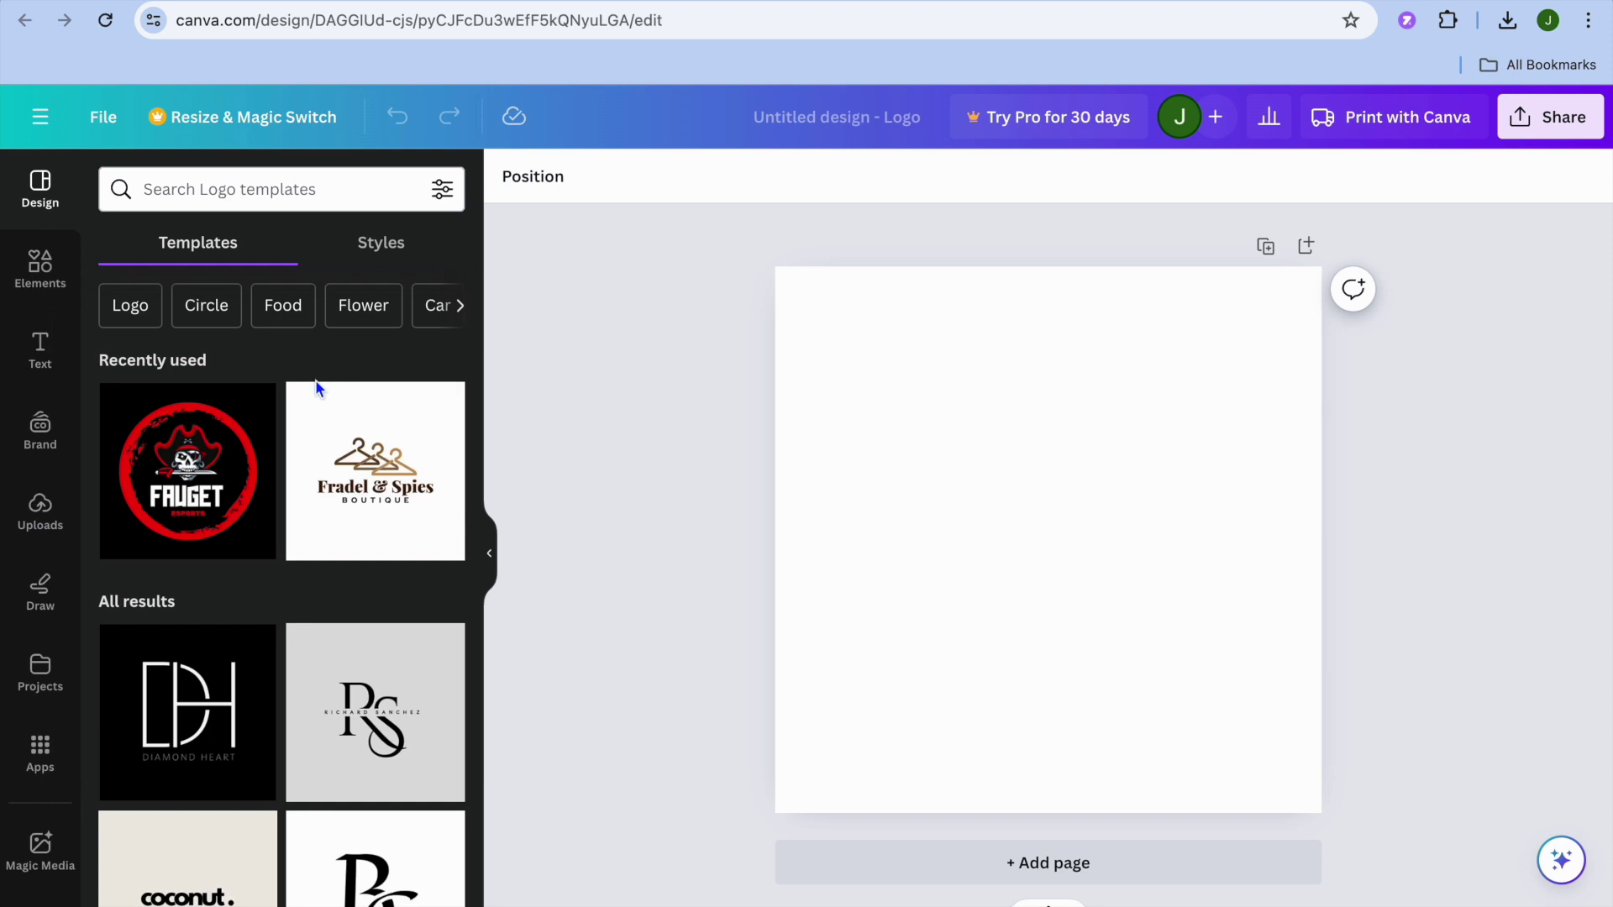
scroll(277, 567, down, 5)
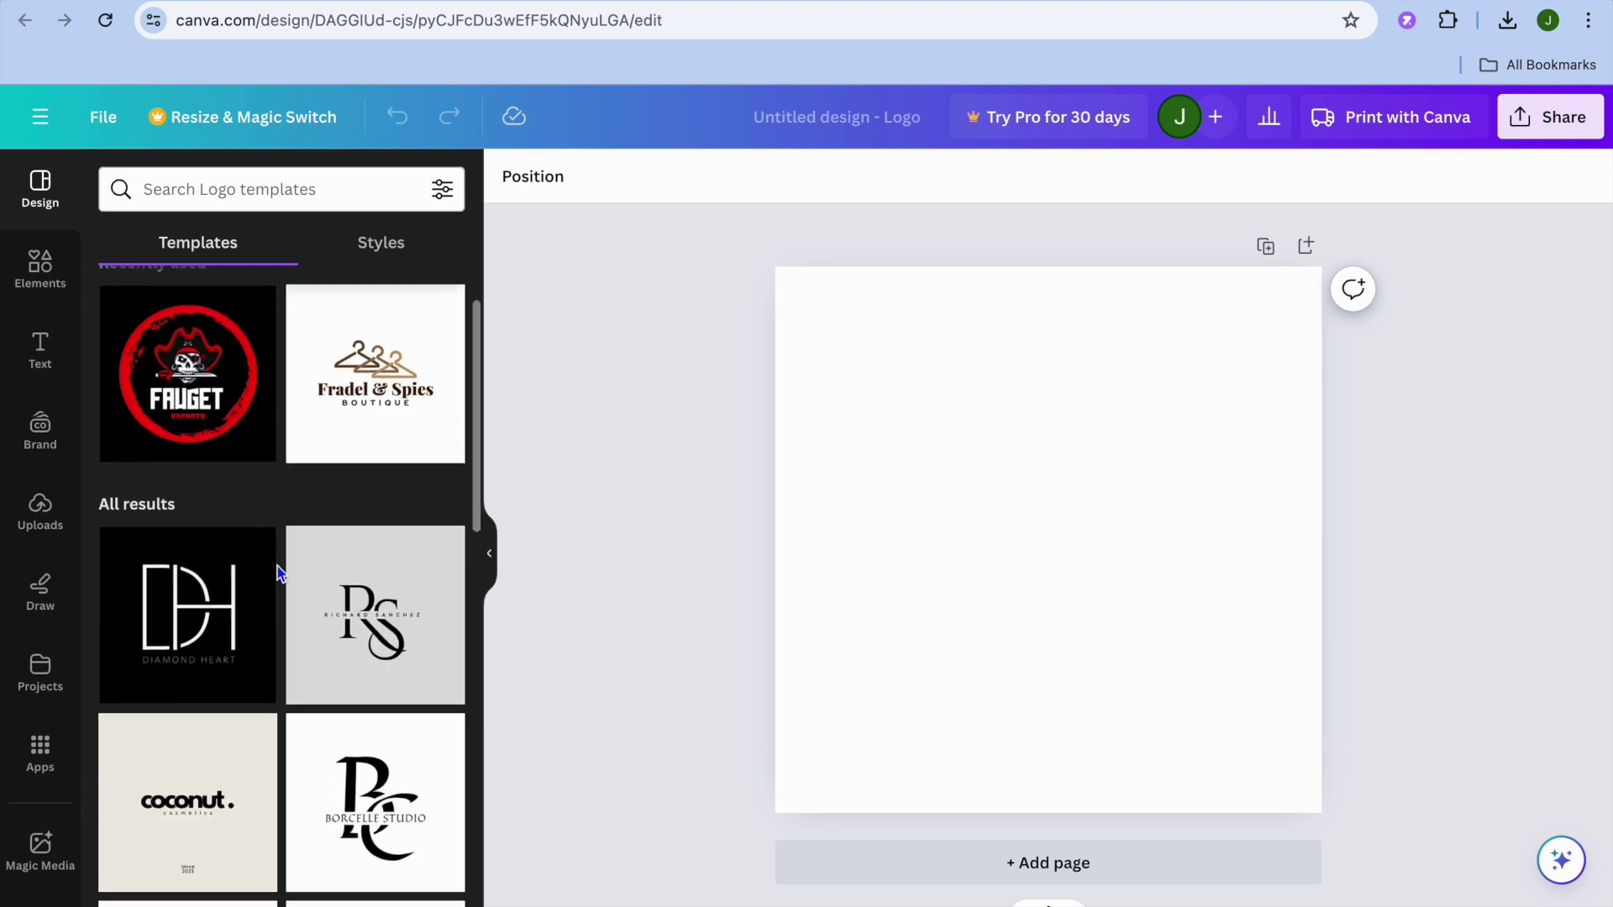
scroll(280, 571, up, 4)
scroll(280, 567, up, 1)
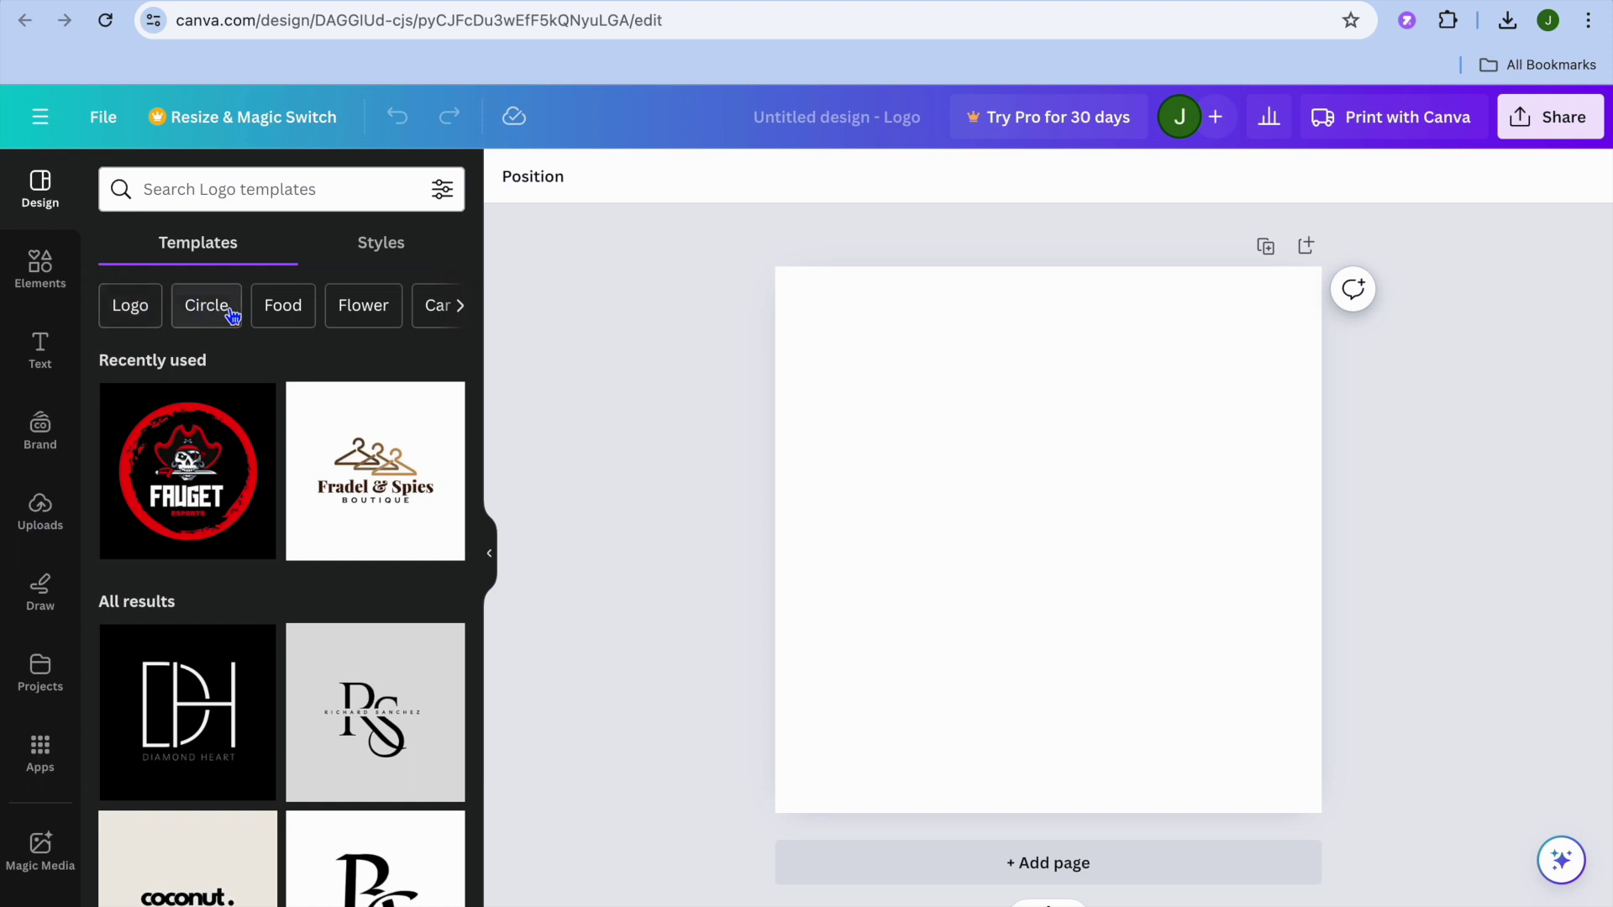
Browse Circle and Round logo templates and Styles, then bring up the Elements library
click(192, 308)
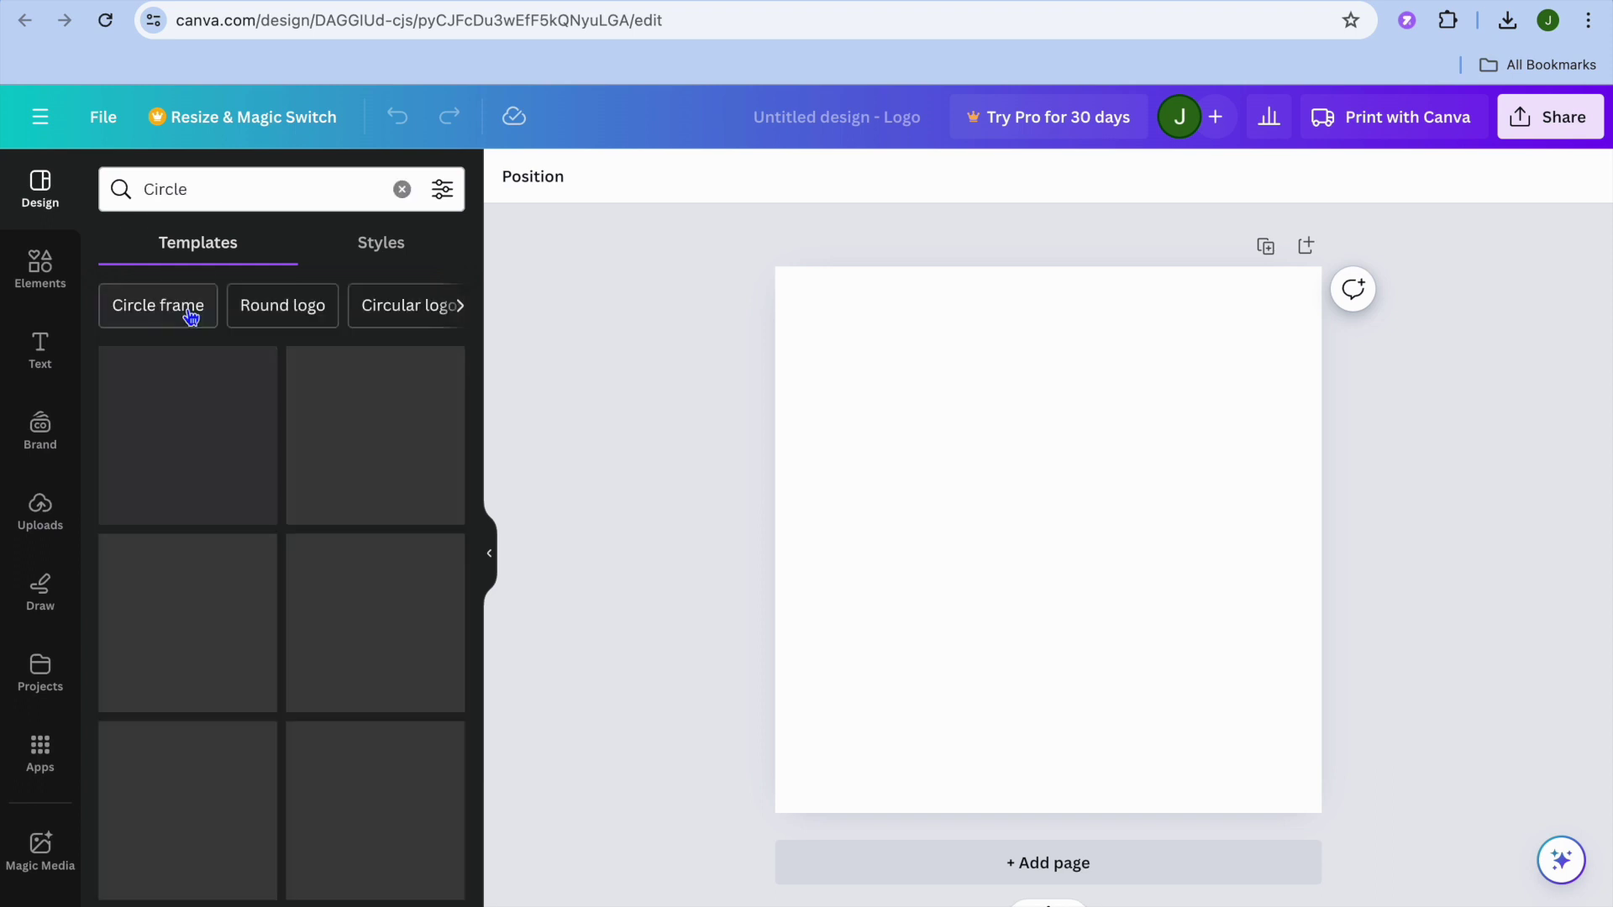
click(303, 310)
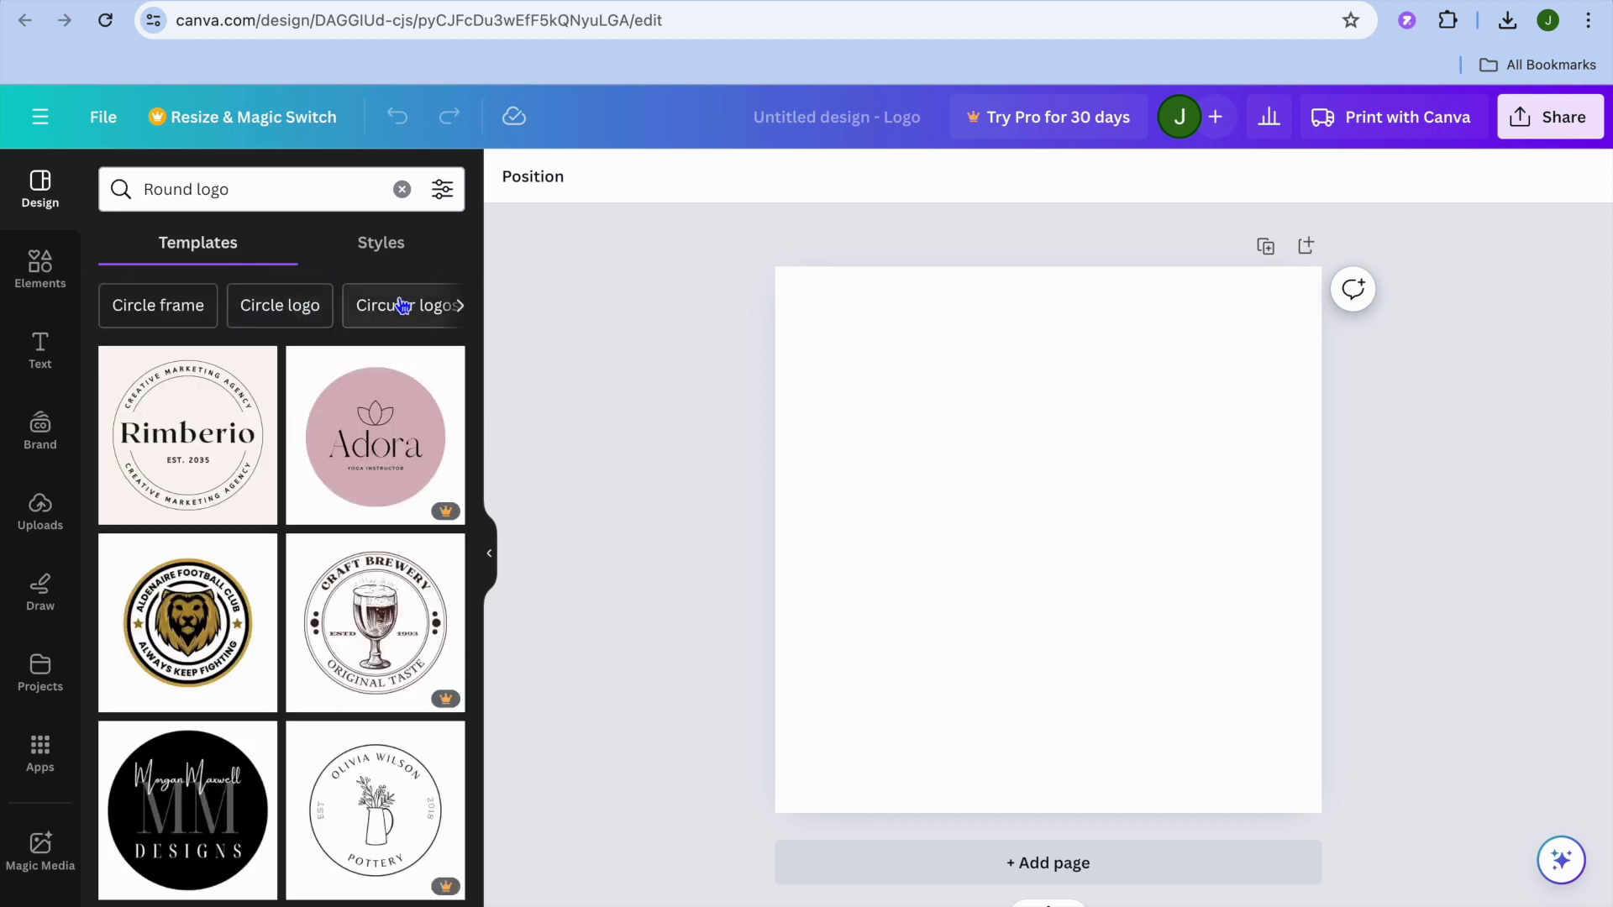
click(398, 249)
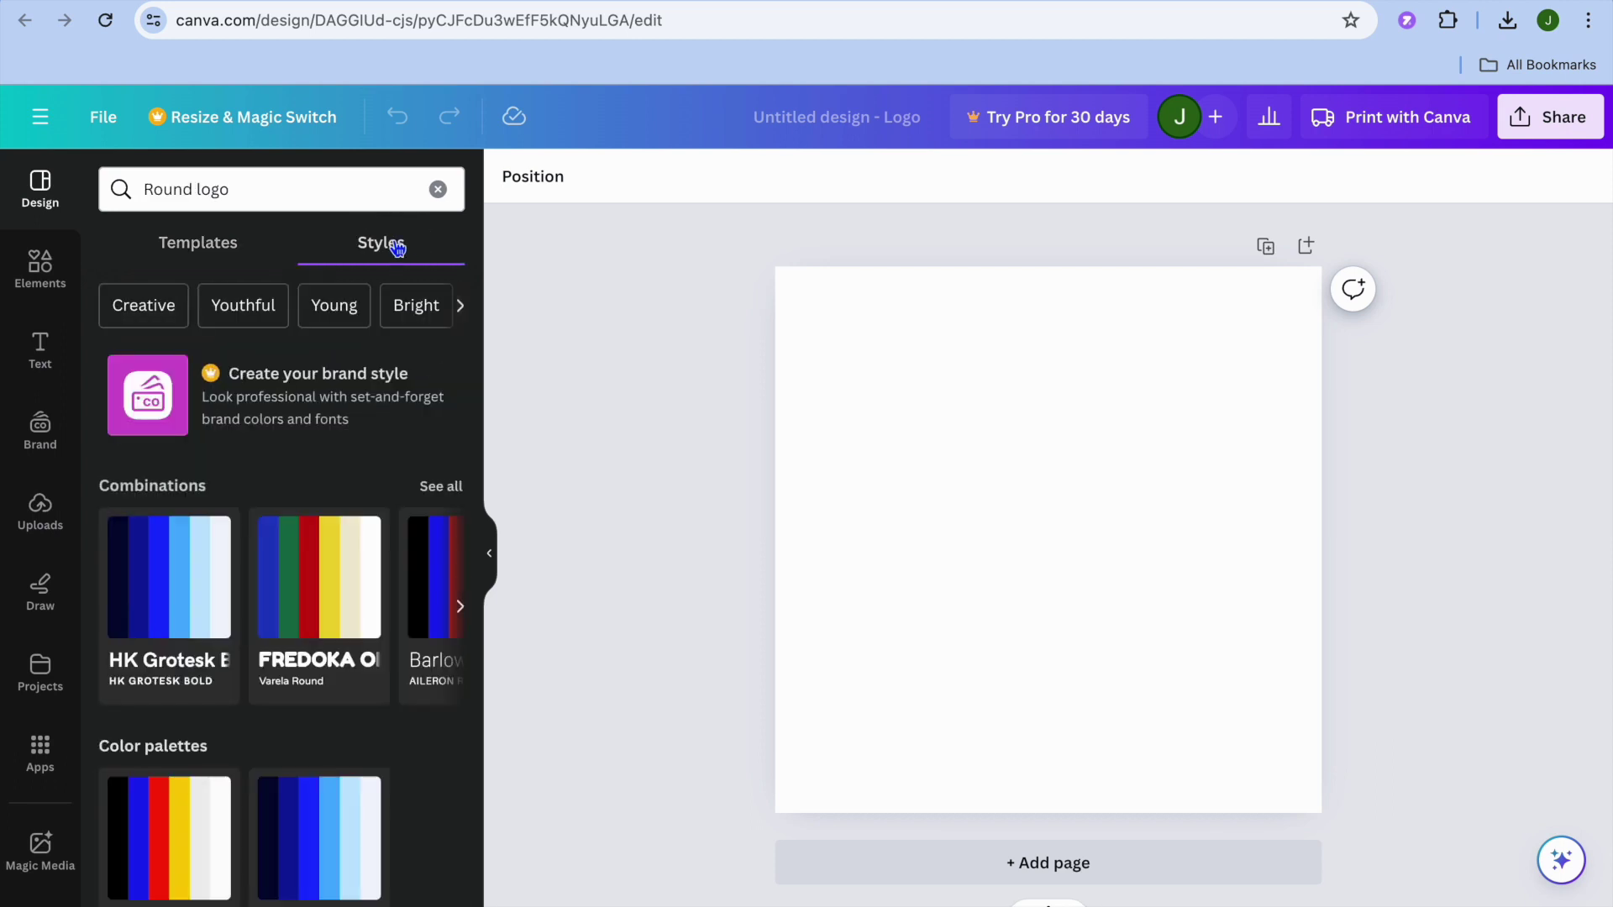
click(206, 246)
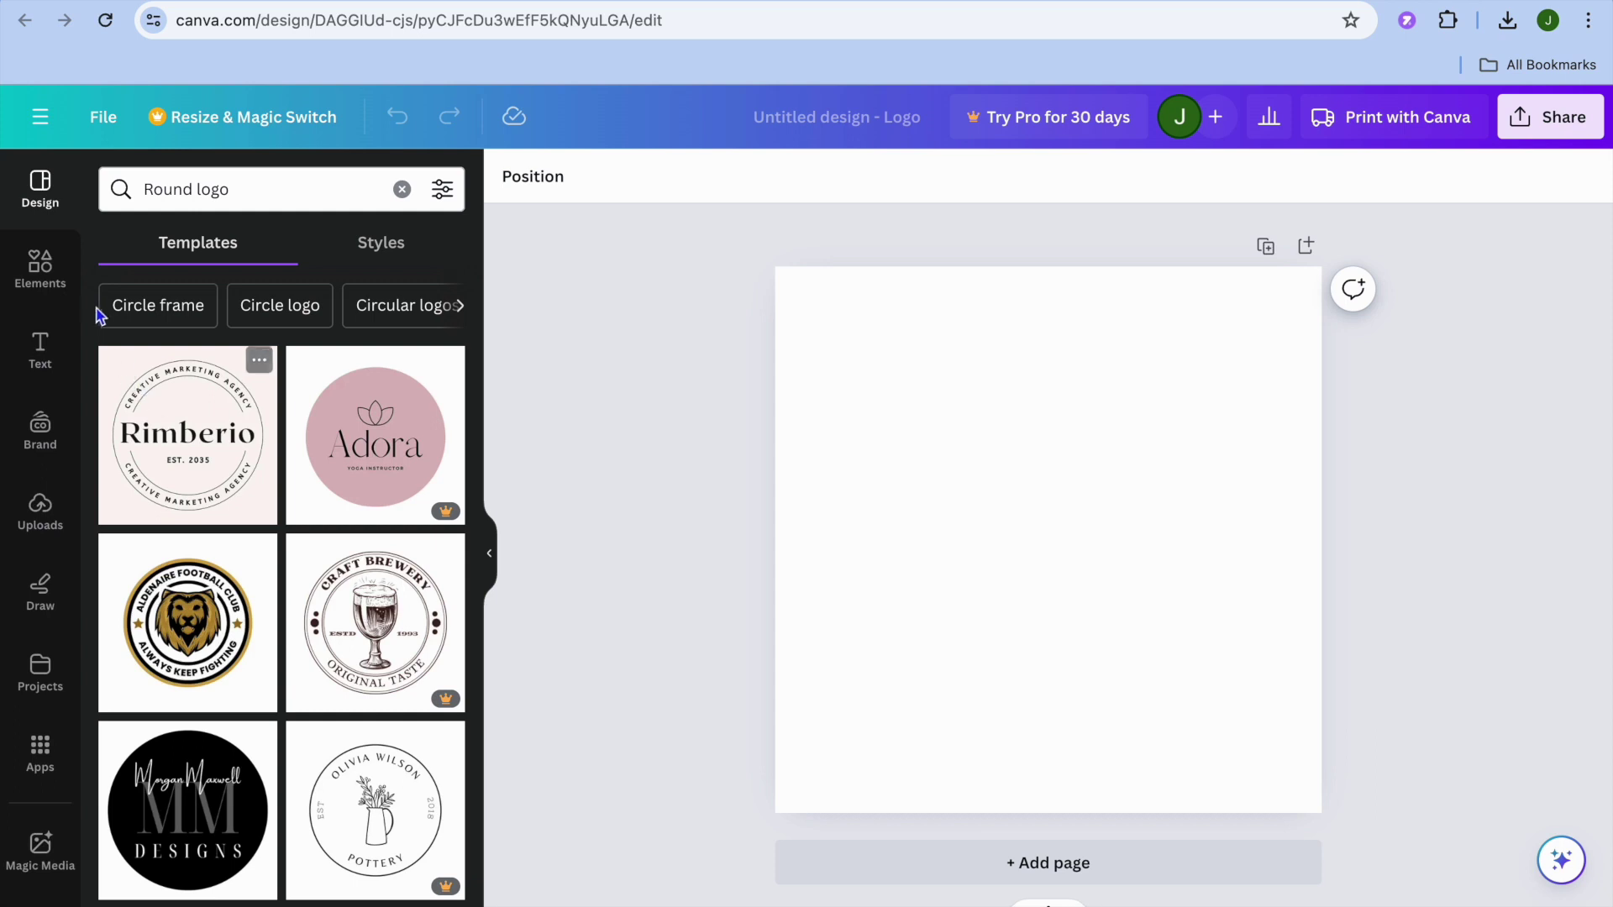
click(47, 273)
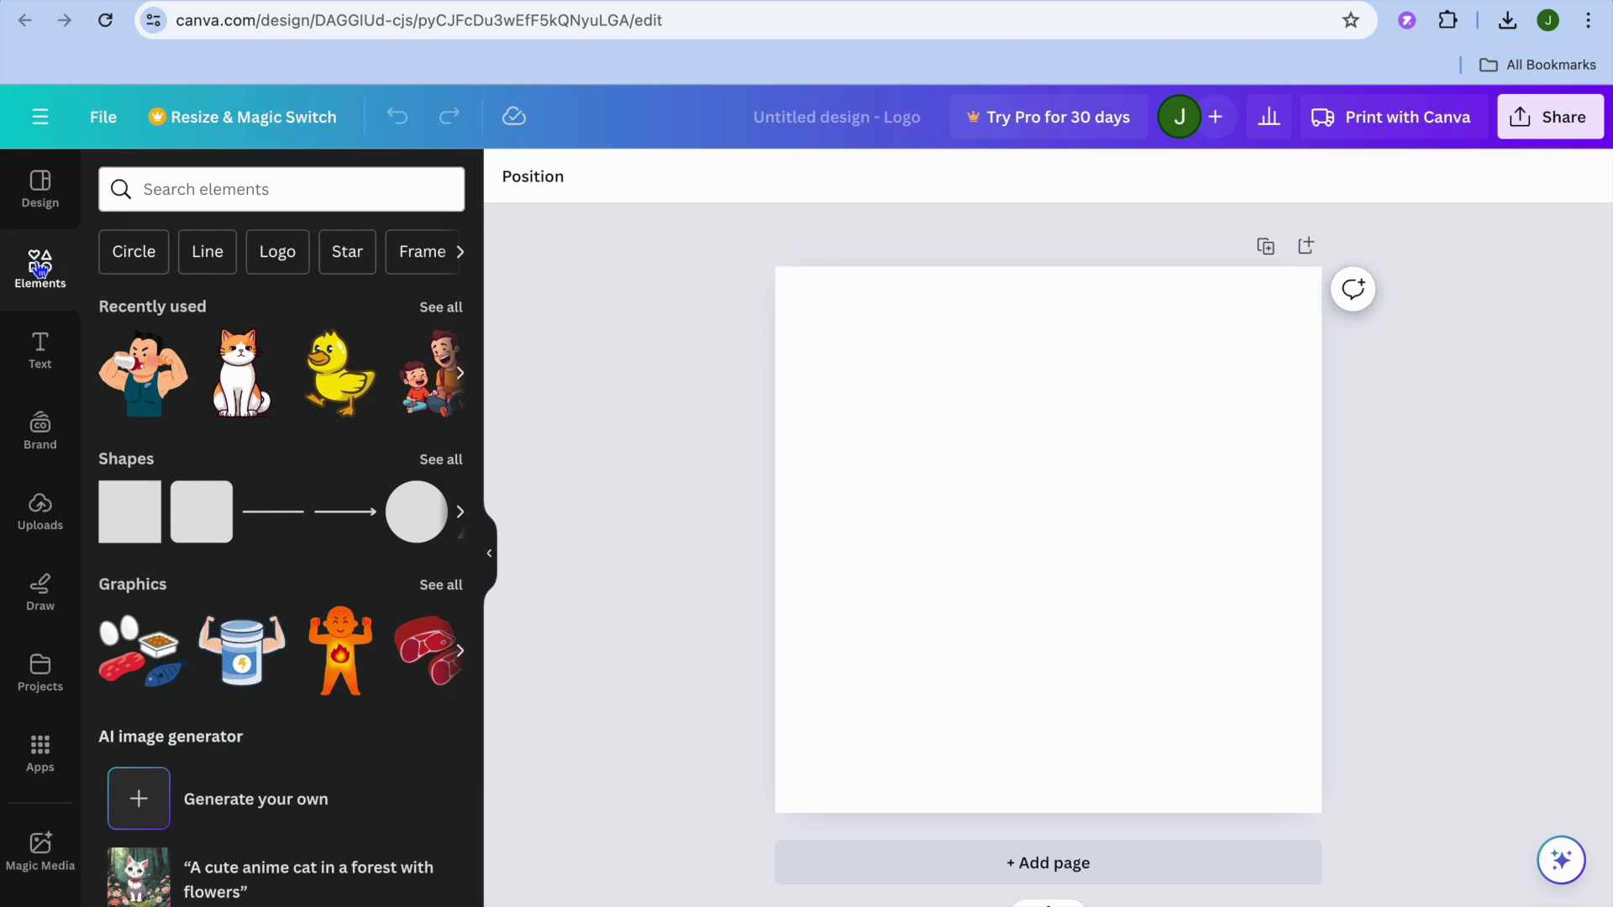
Search elements for 'CIRCLE' and place the first circle frame on the page
click(168, 189)
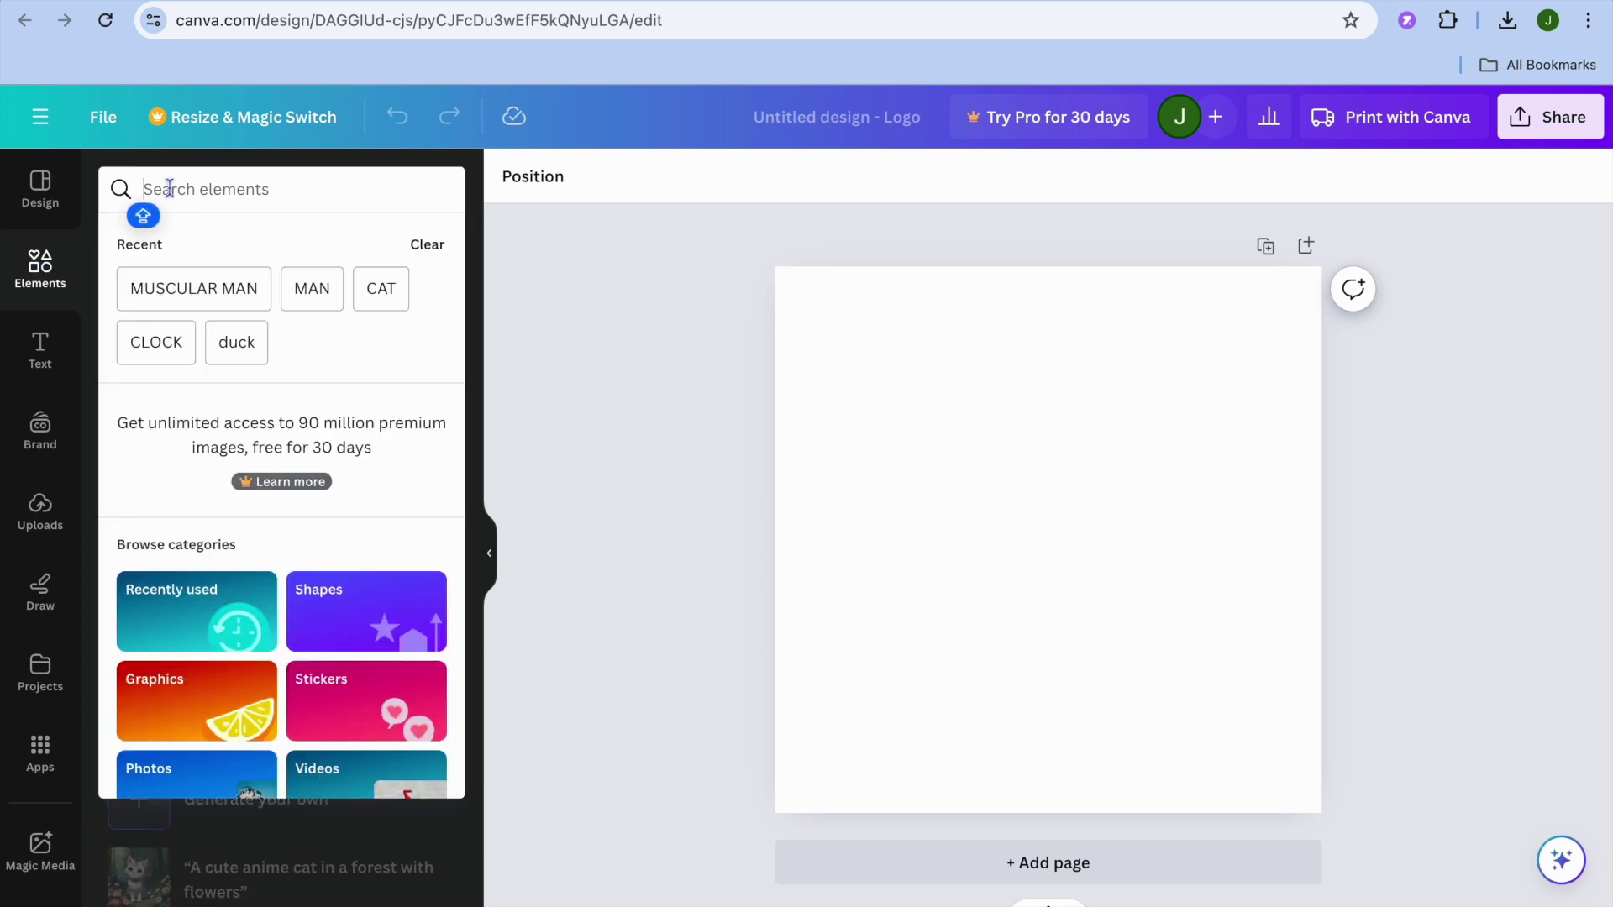
text(C)
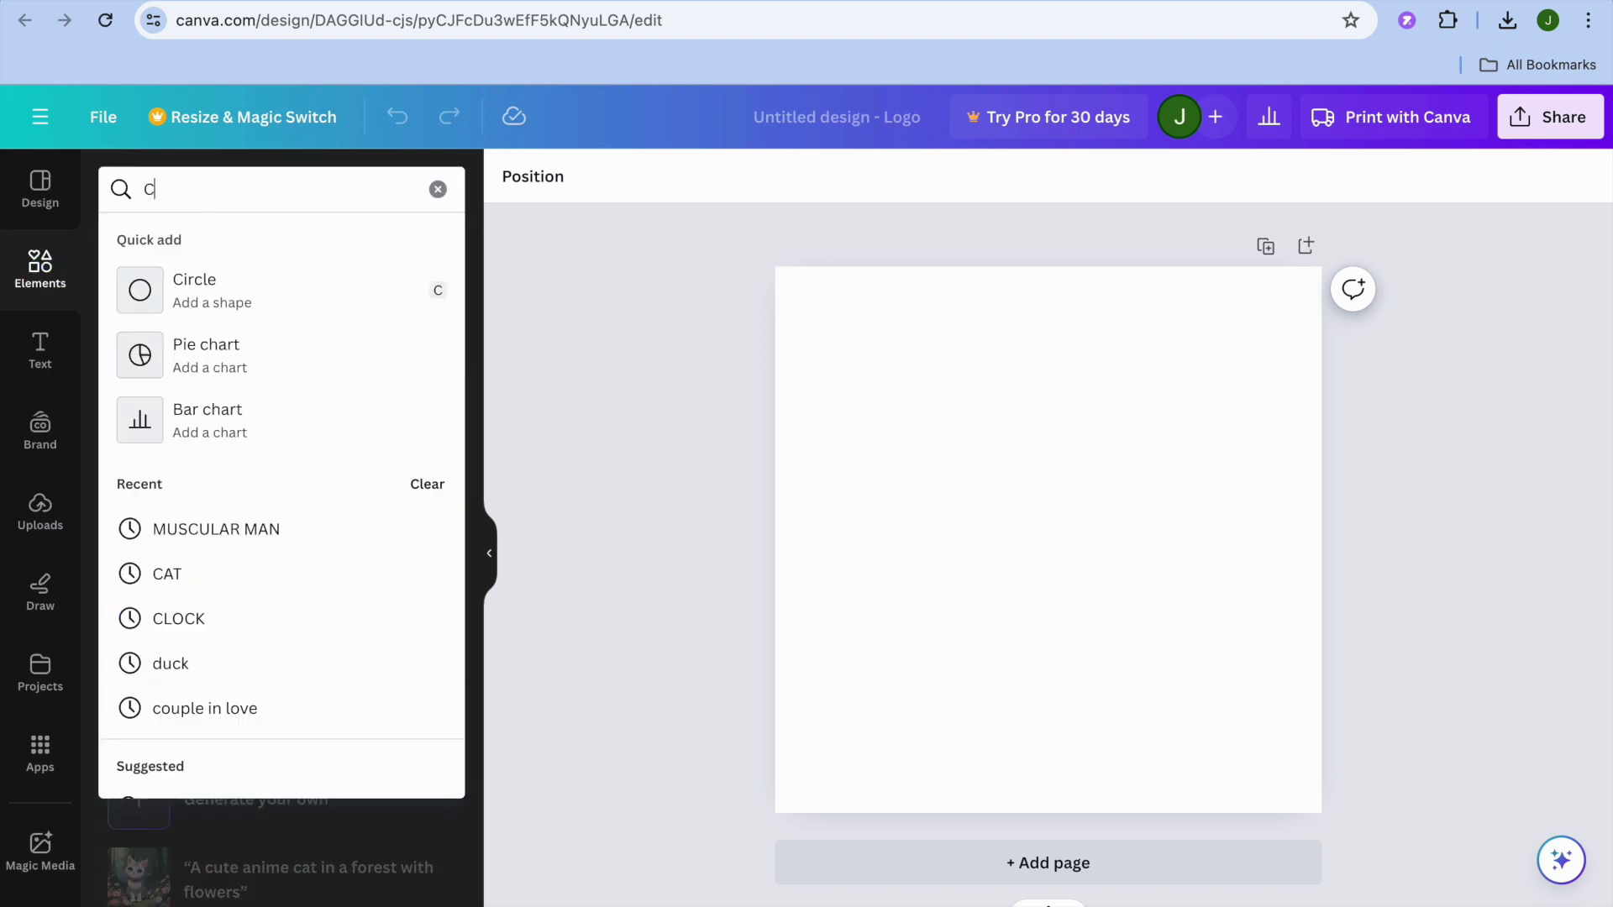
text(IRCLE)
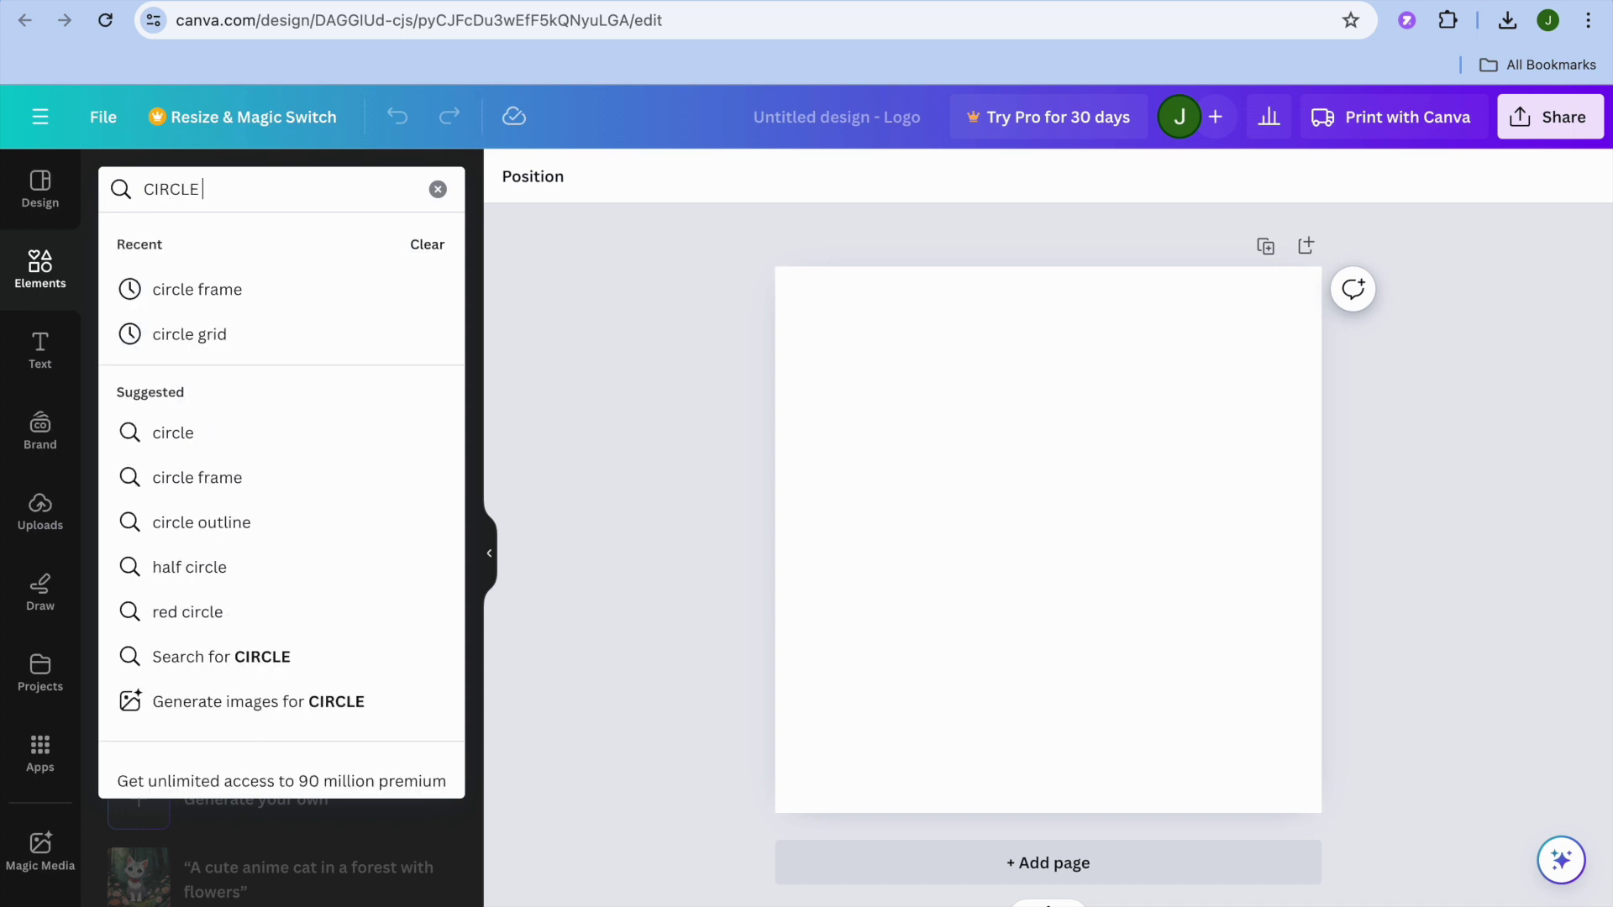
click(178, 287)
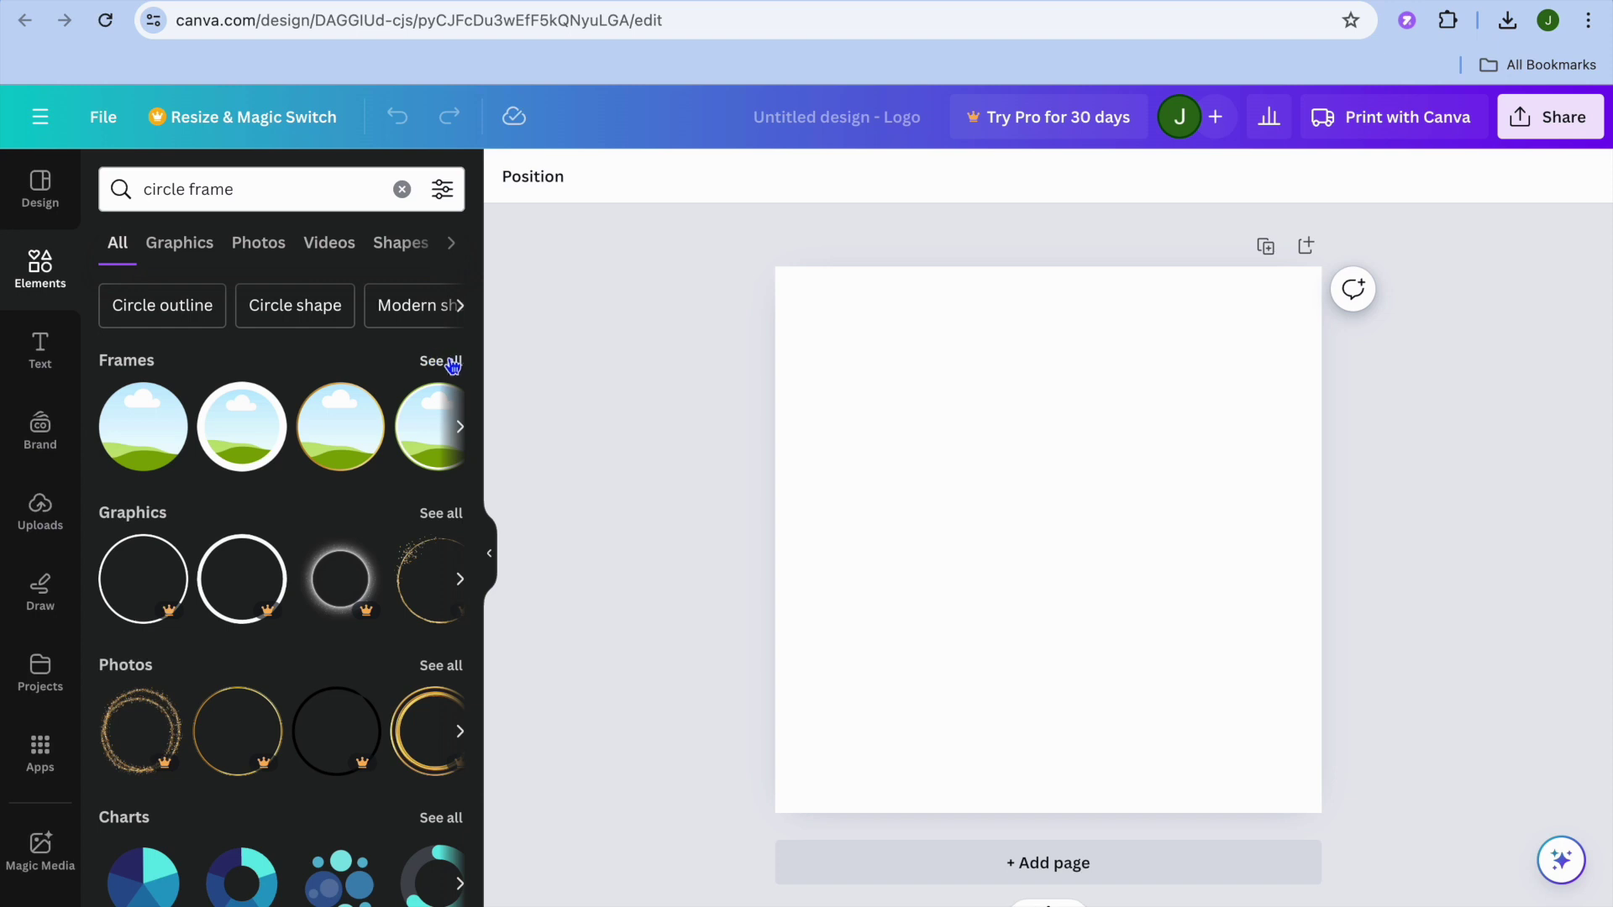
click(448, 370)
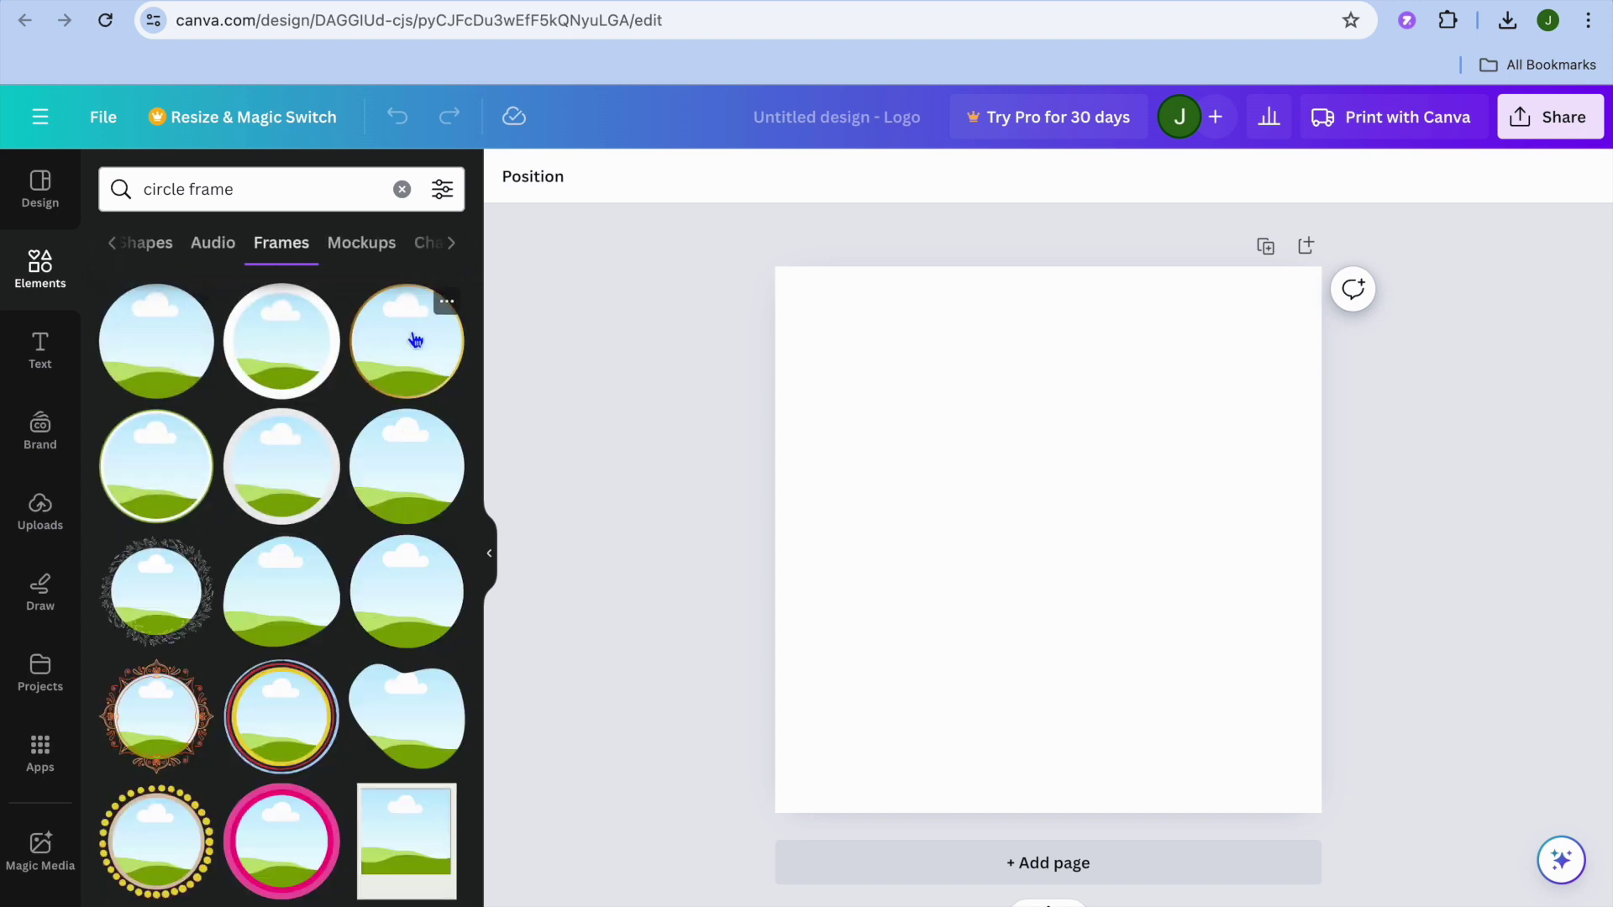
click(151, 337)
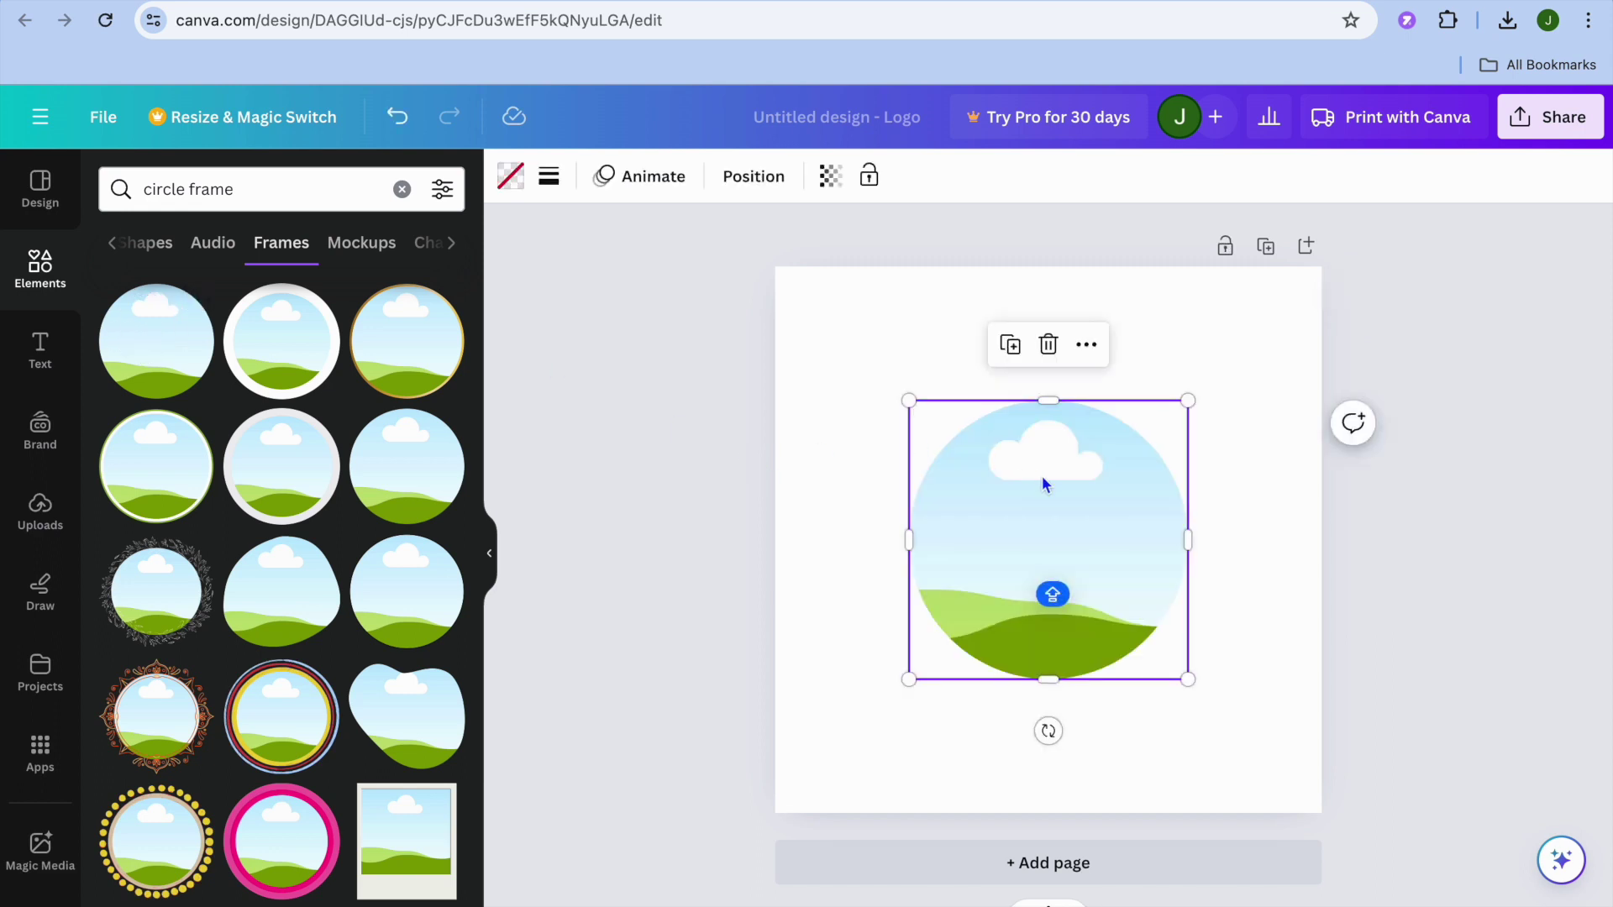
click(1238, 406)
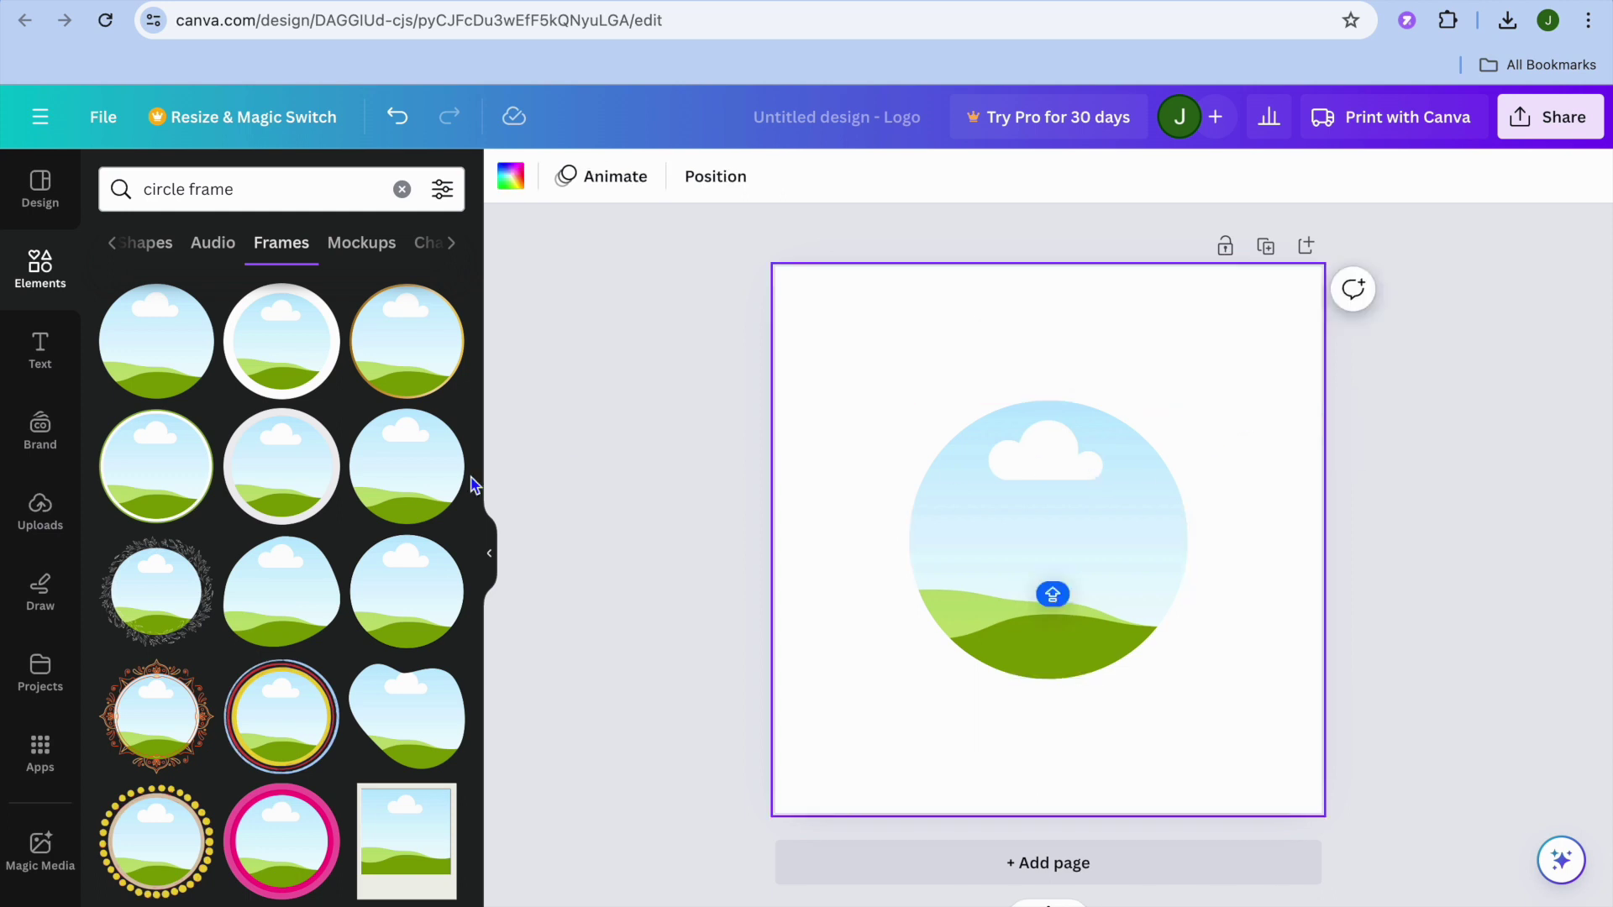
Drag the uploaded neon retro car photo from Uploads into the circle frame
click(33, 520)
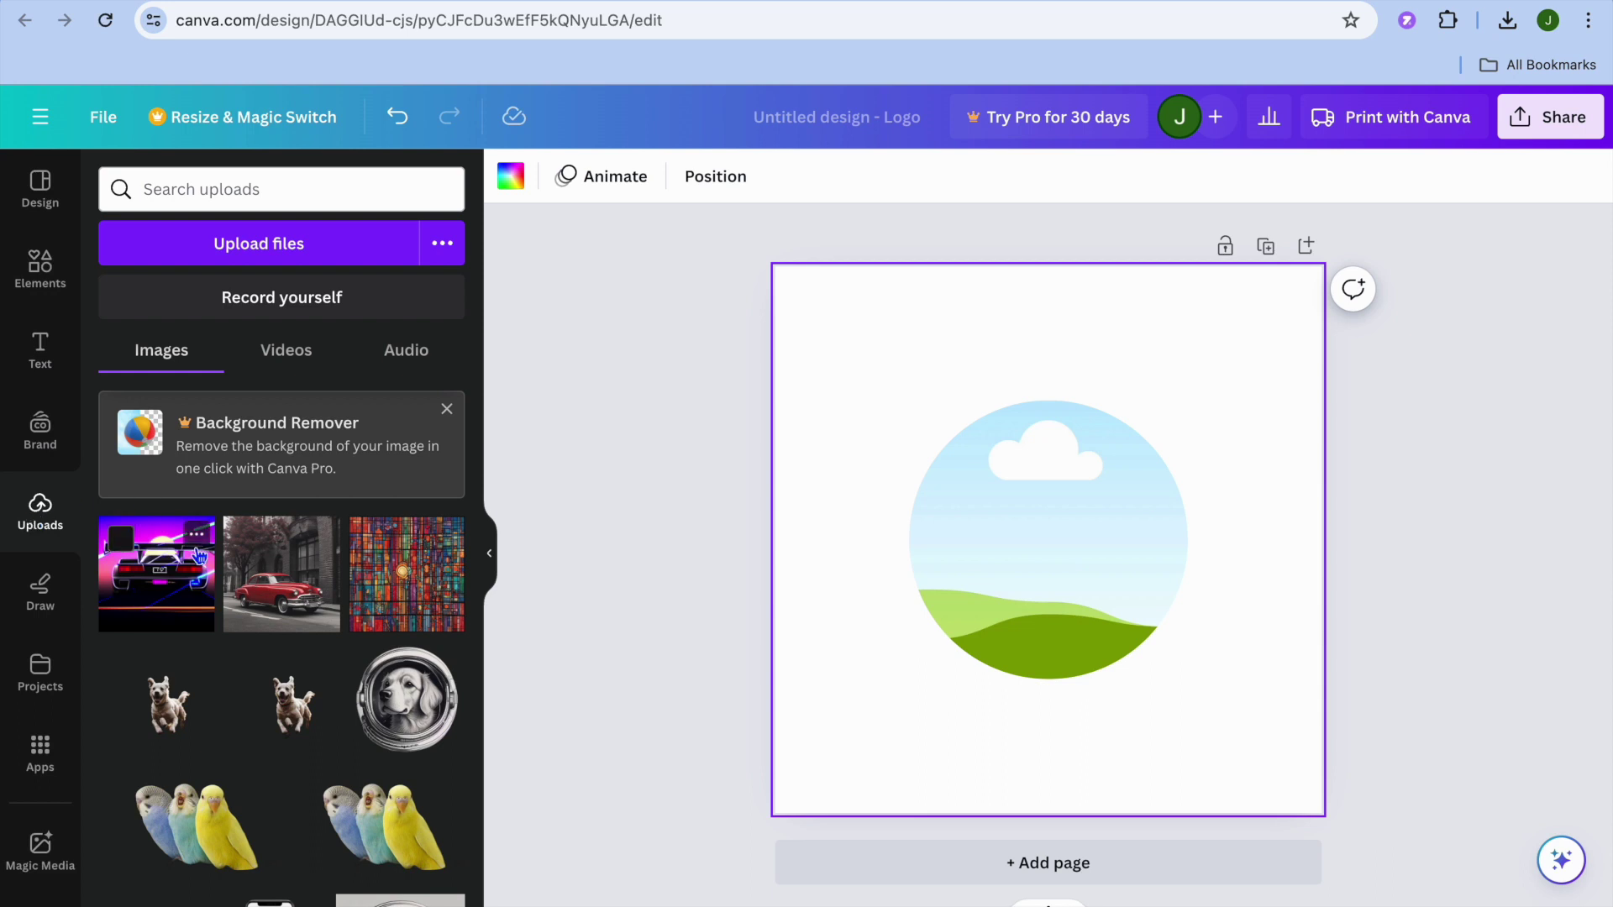
scroll(199, 556, down, 4)
scroll(199, 556, up, 4)
drag(177, 596, 956, 490)
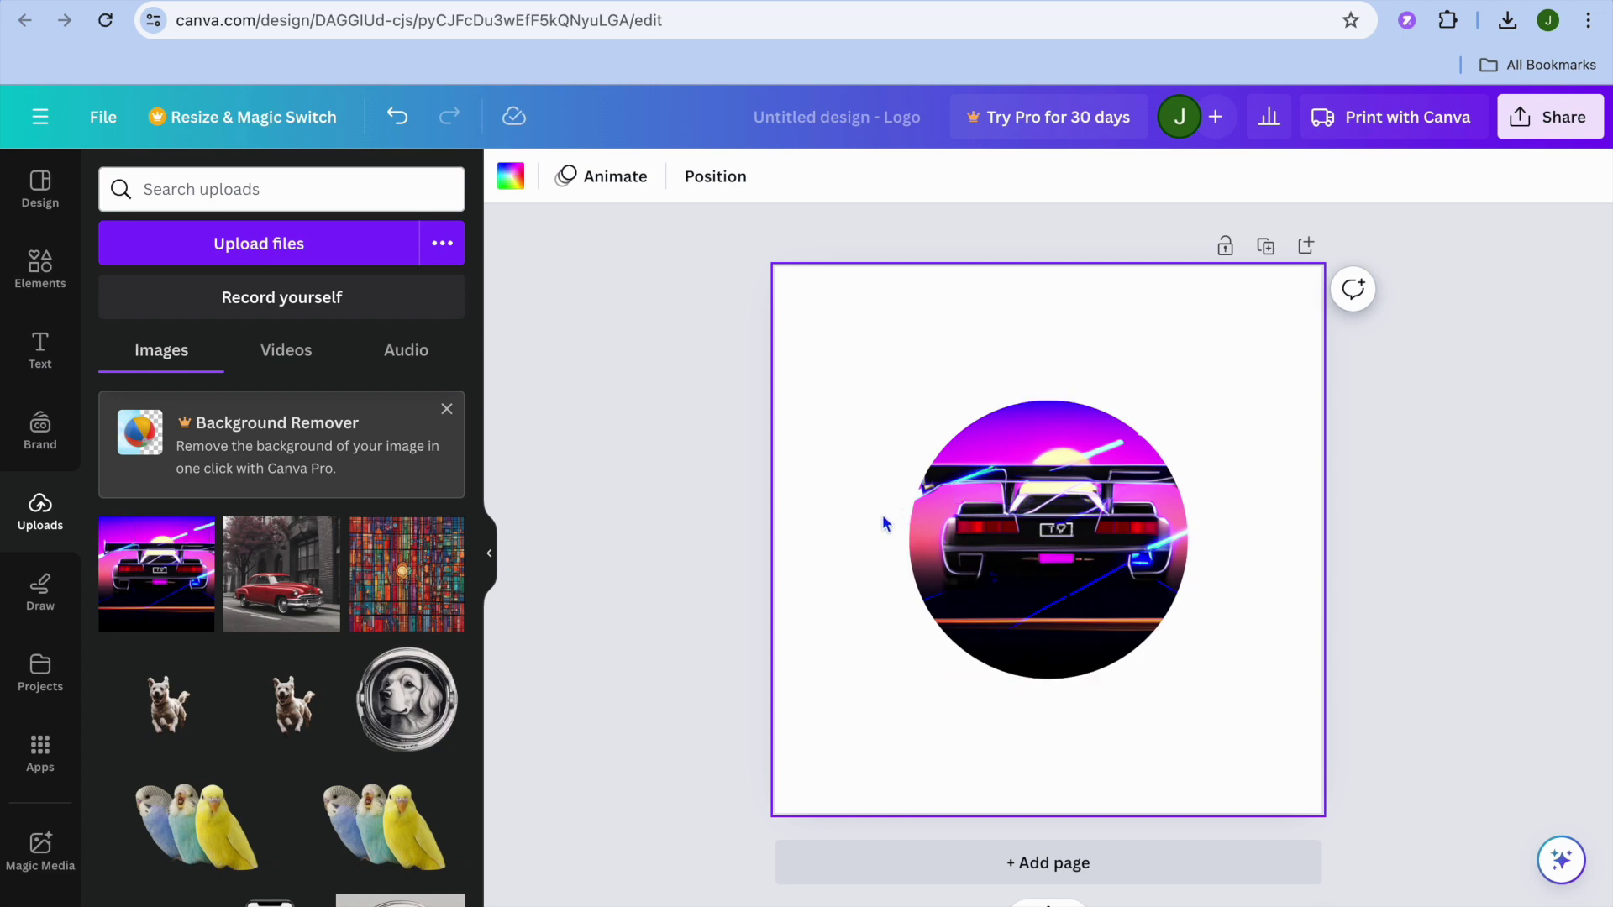
click(49, 353)
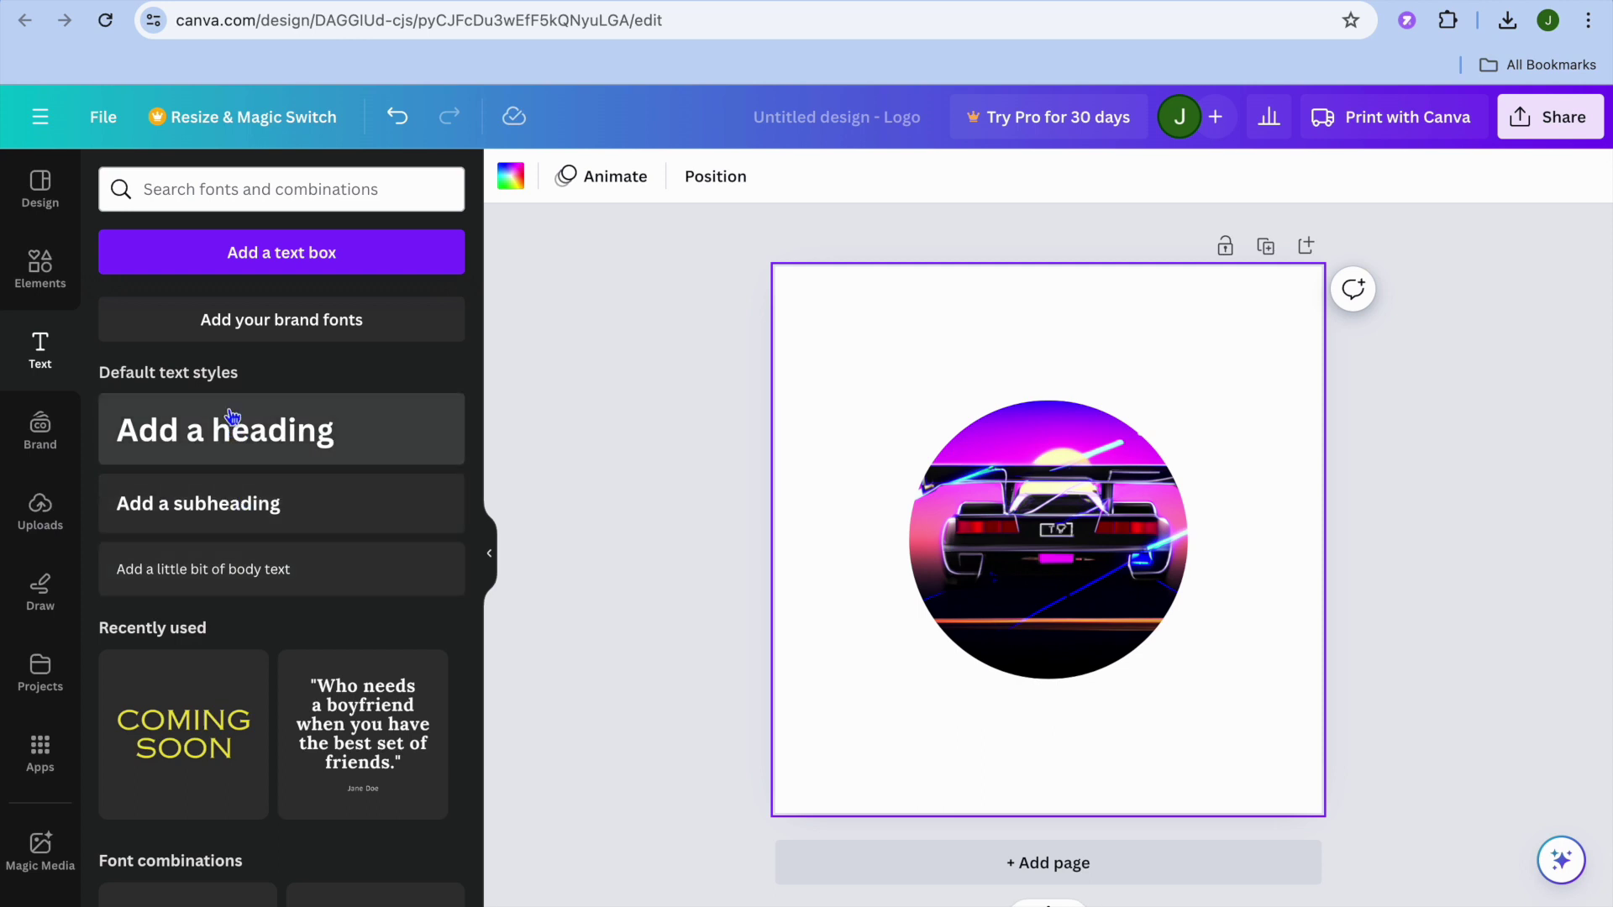
Add a heading text box and move it above the circle photo
click(228, 422)
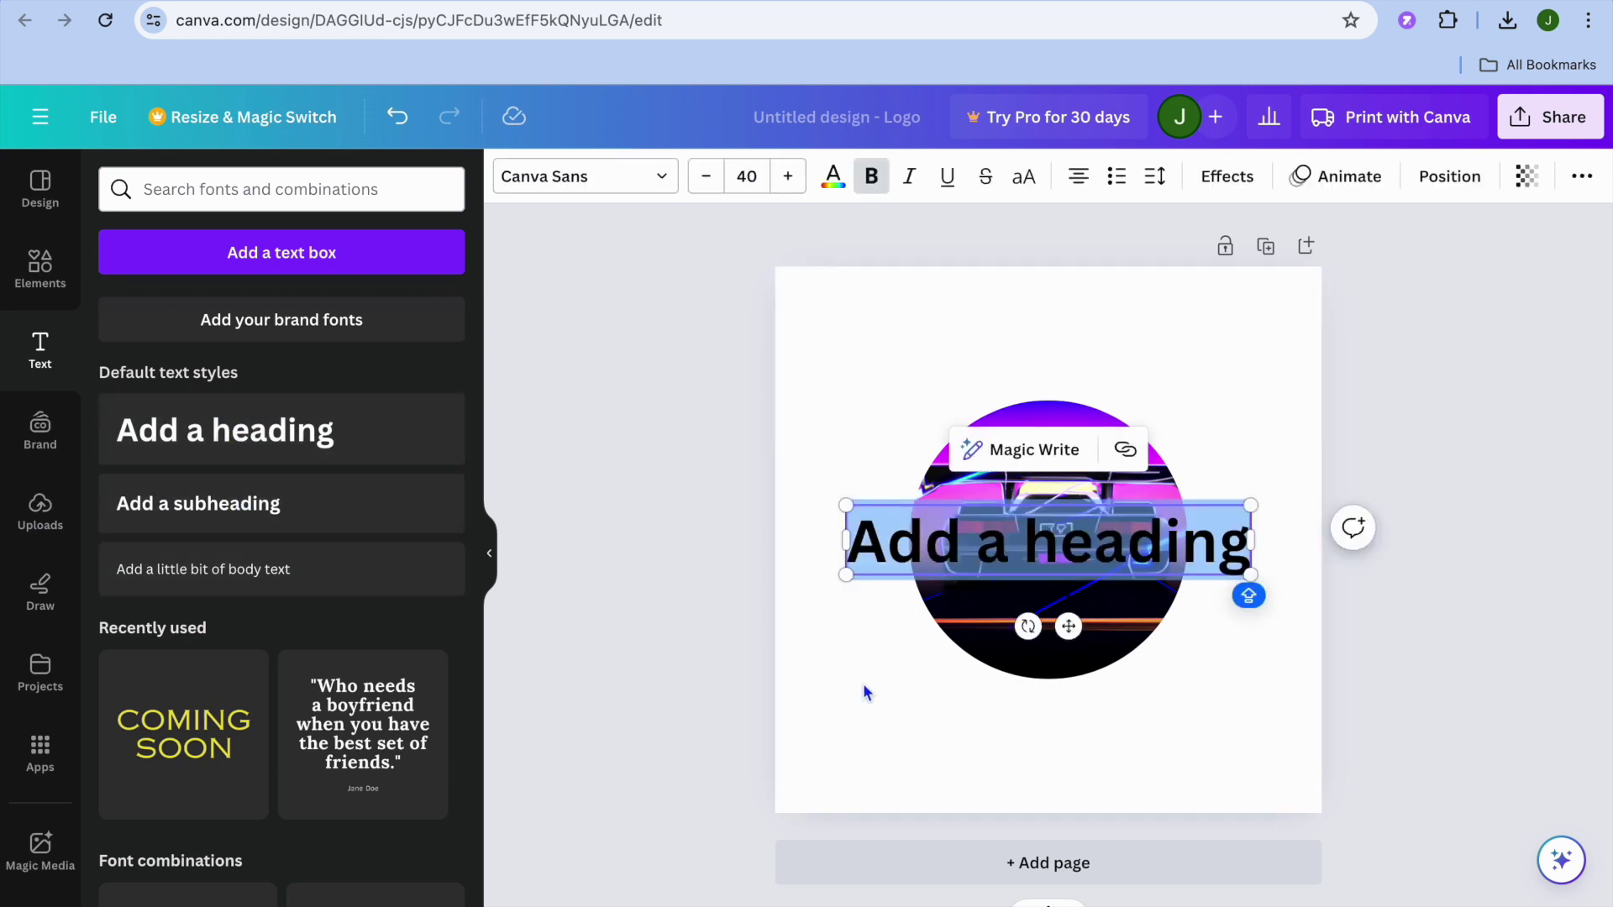
click(870, 655)
drag(1006, 551, 1007, 385)
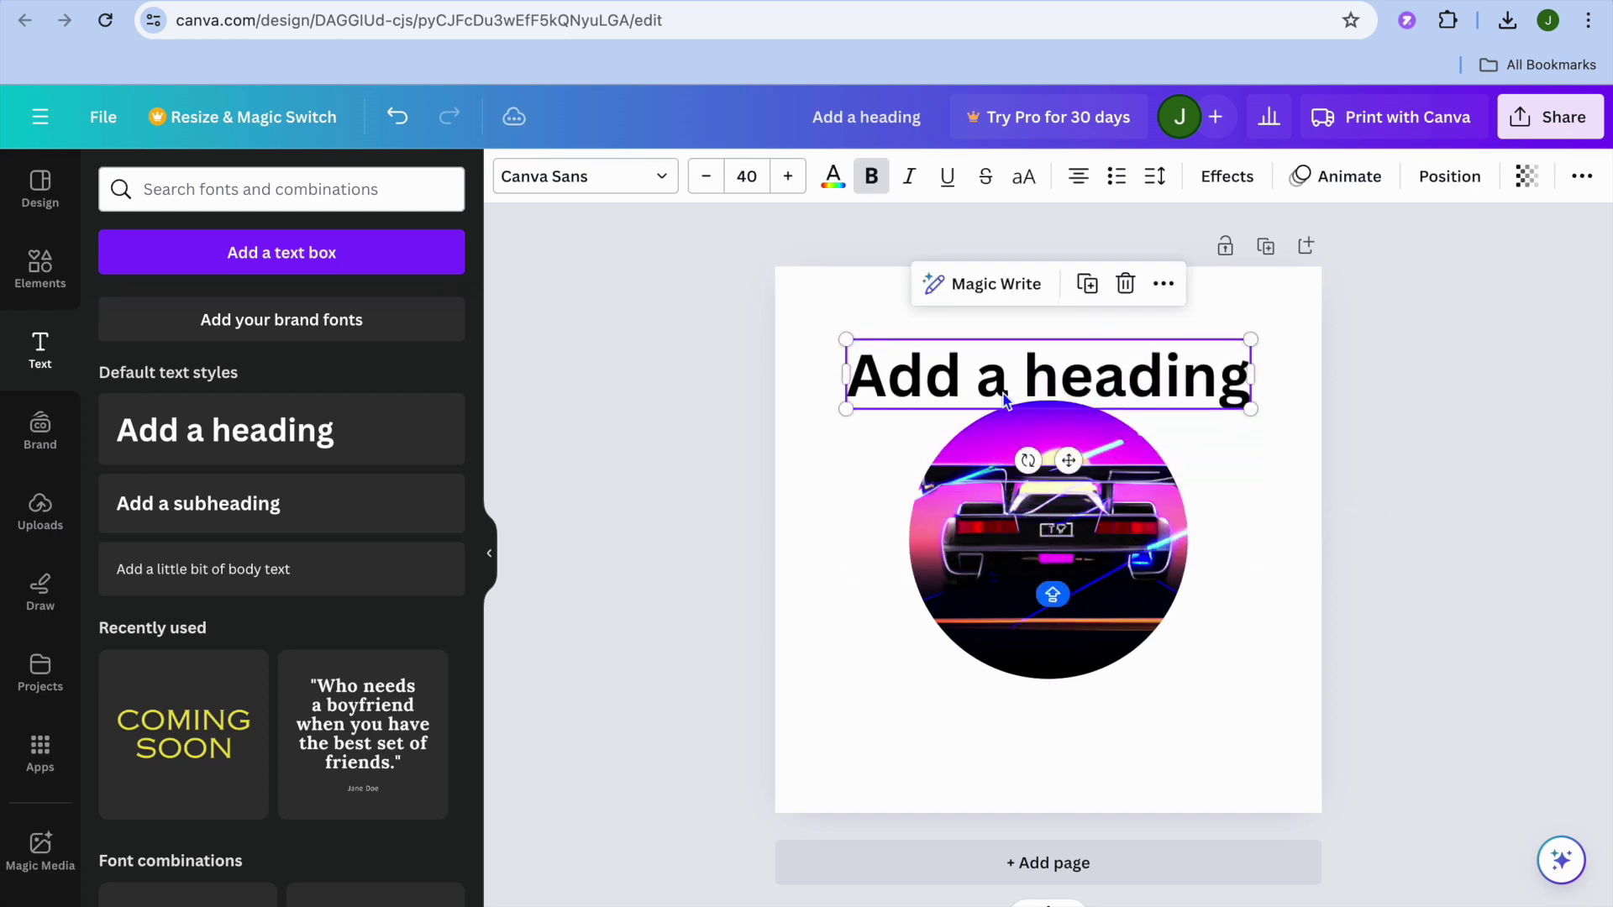
Replace the heading text with 'SIMPLE RACING' in capitals
double_click(890, 374)
click(861, 374)
key(Caps_Lock)
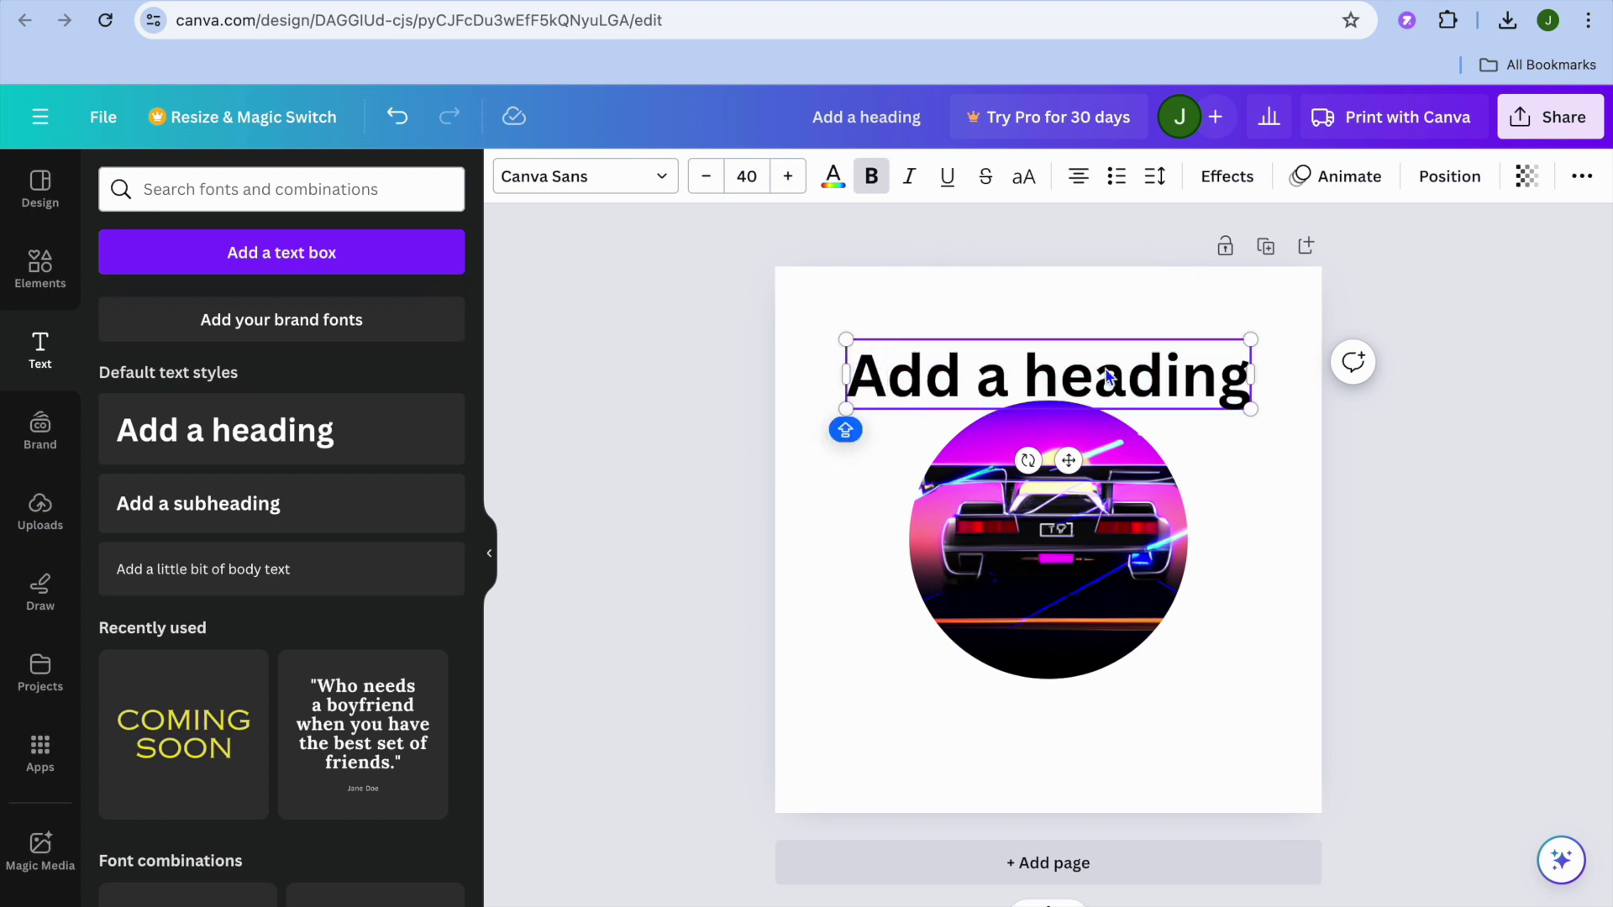
drag(1252, 385, 829, 375)
triple_click(832, 375)
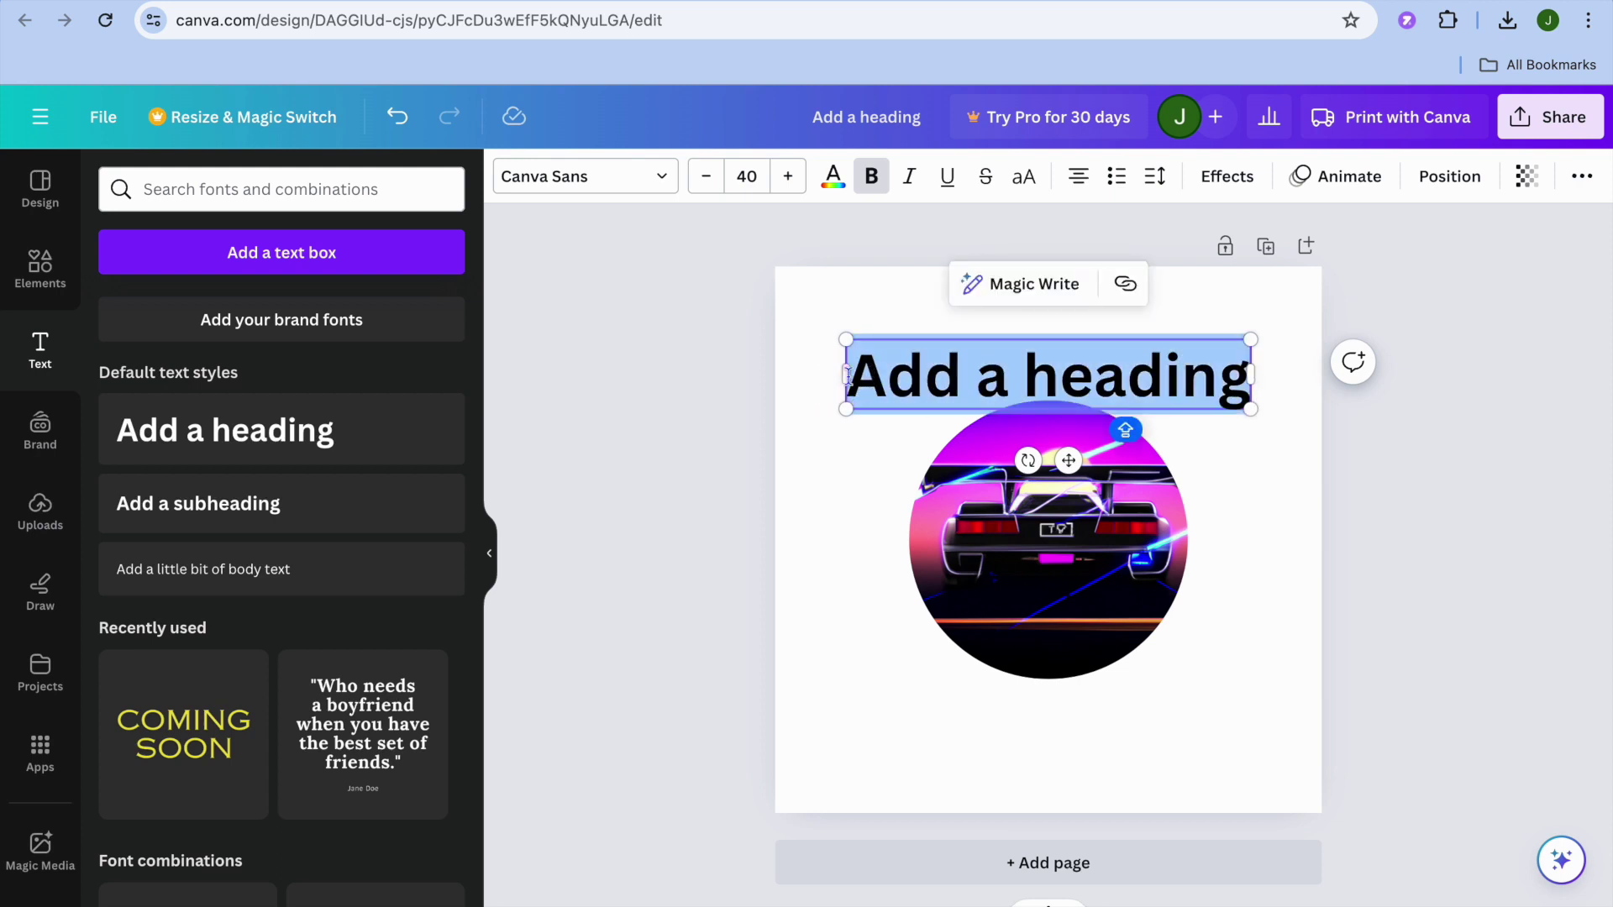
text(SIMP)
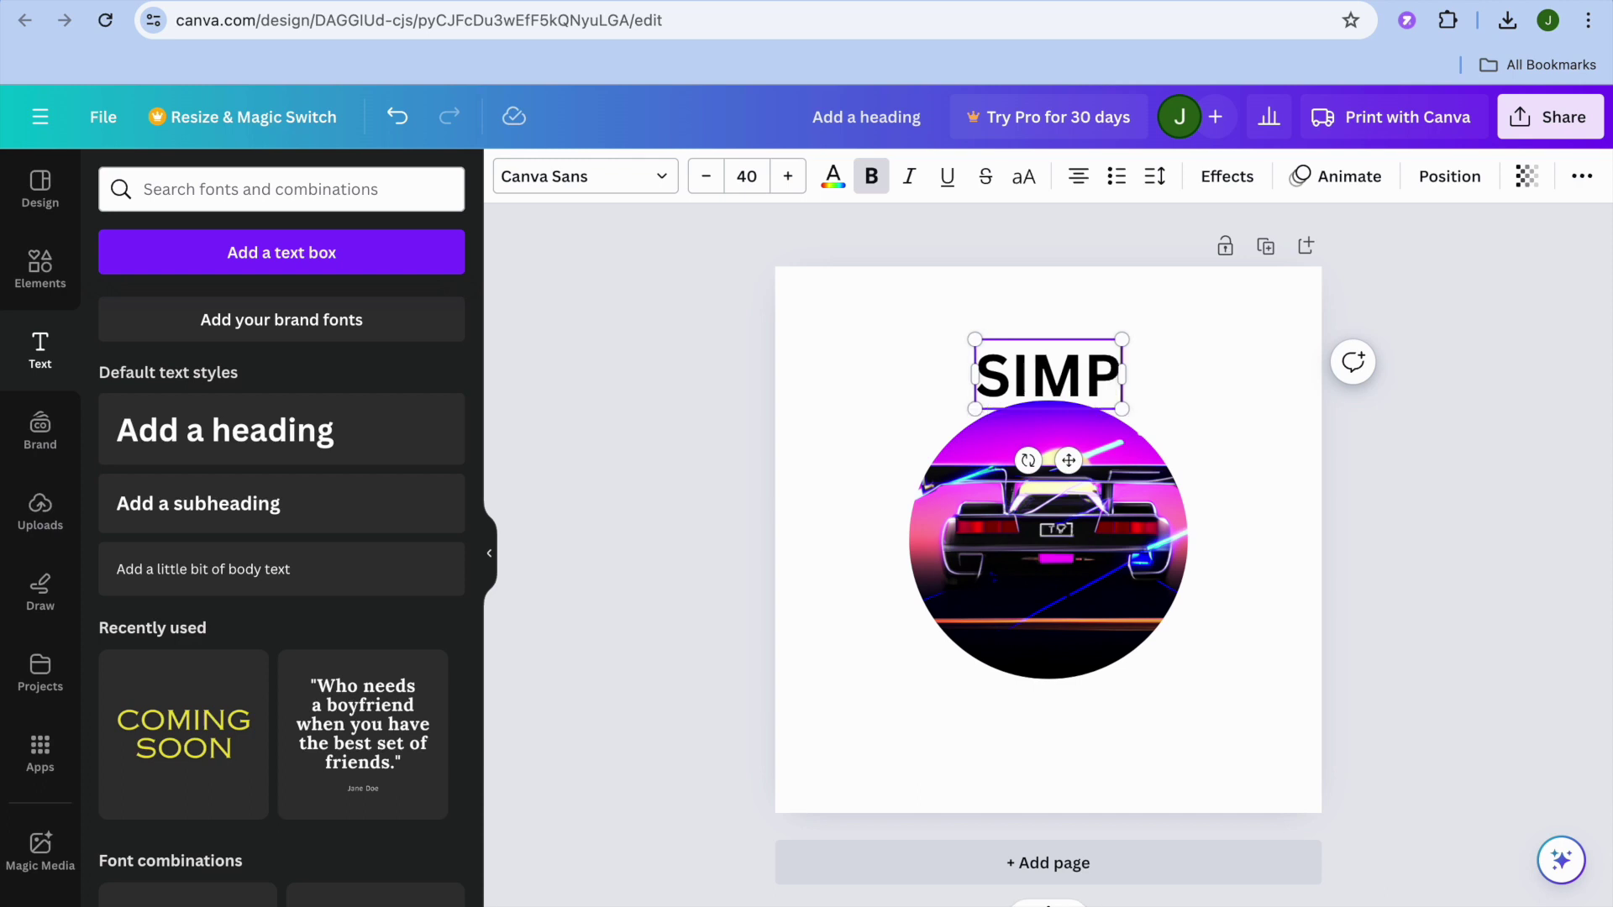
text(LE RACING)
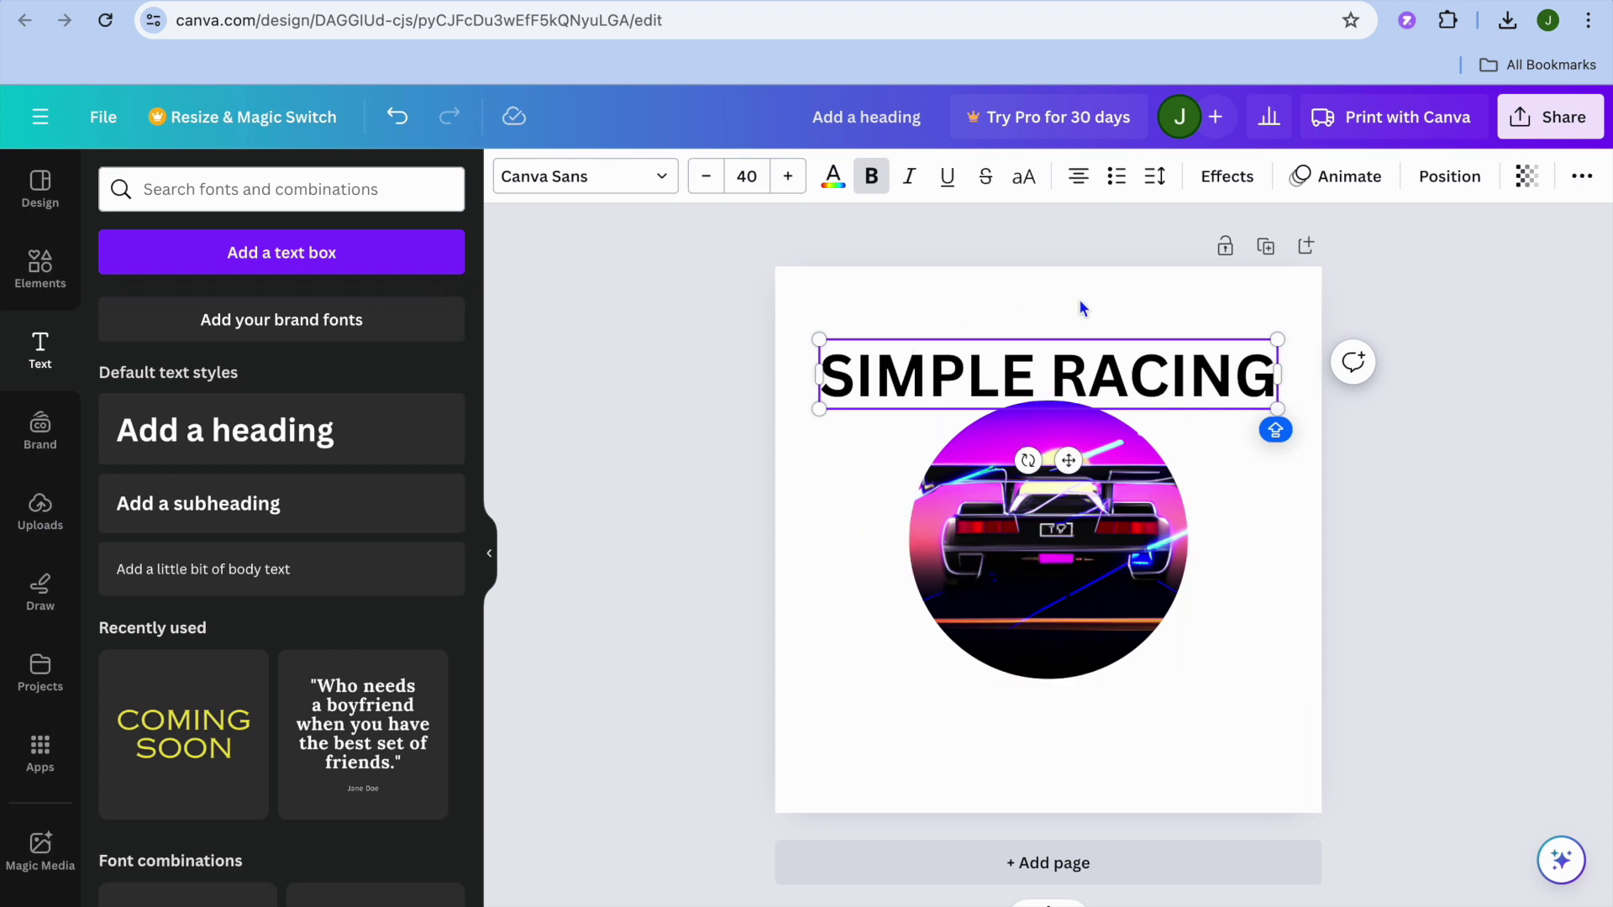
click(1234, 193)
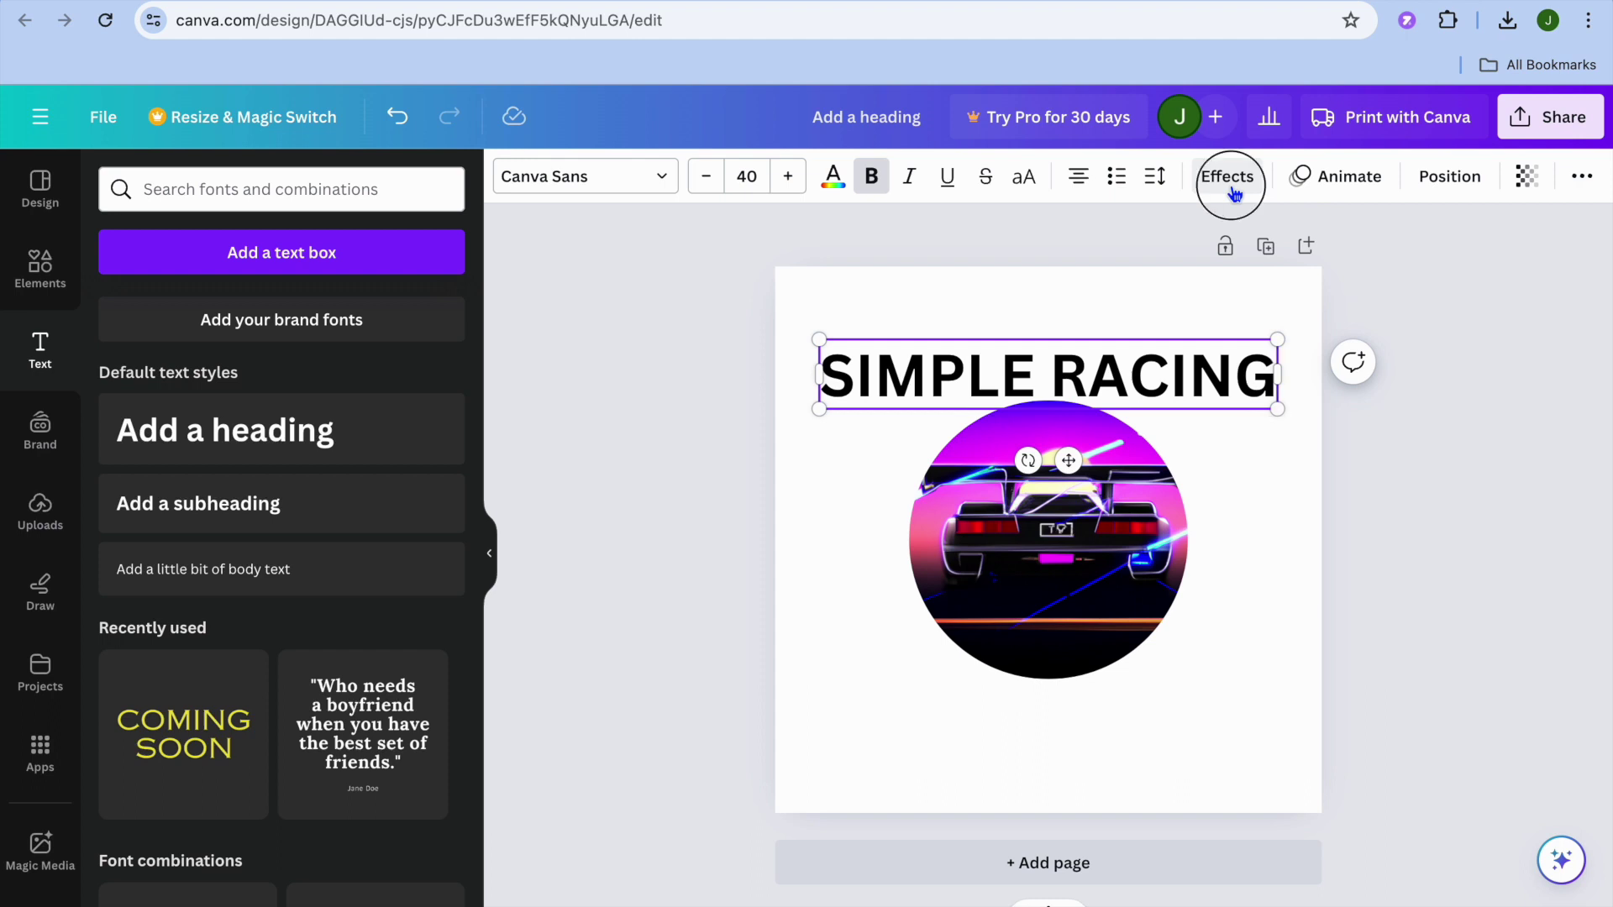
Apply a Shadow effect to the heading with a light blue shadow colour
scroll(303, 655, down, 2)
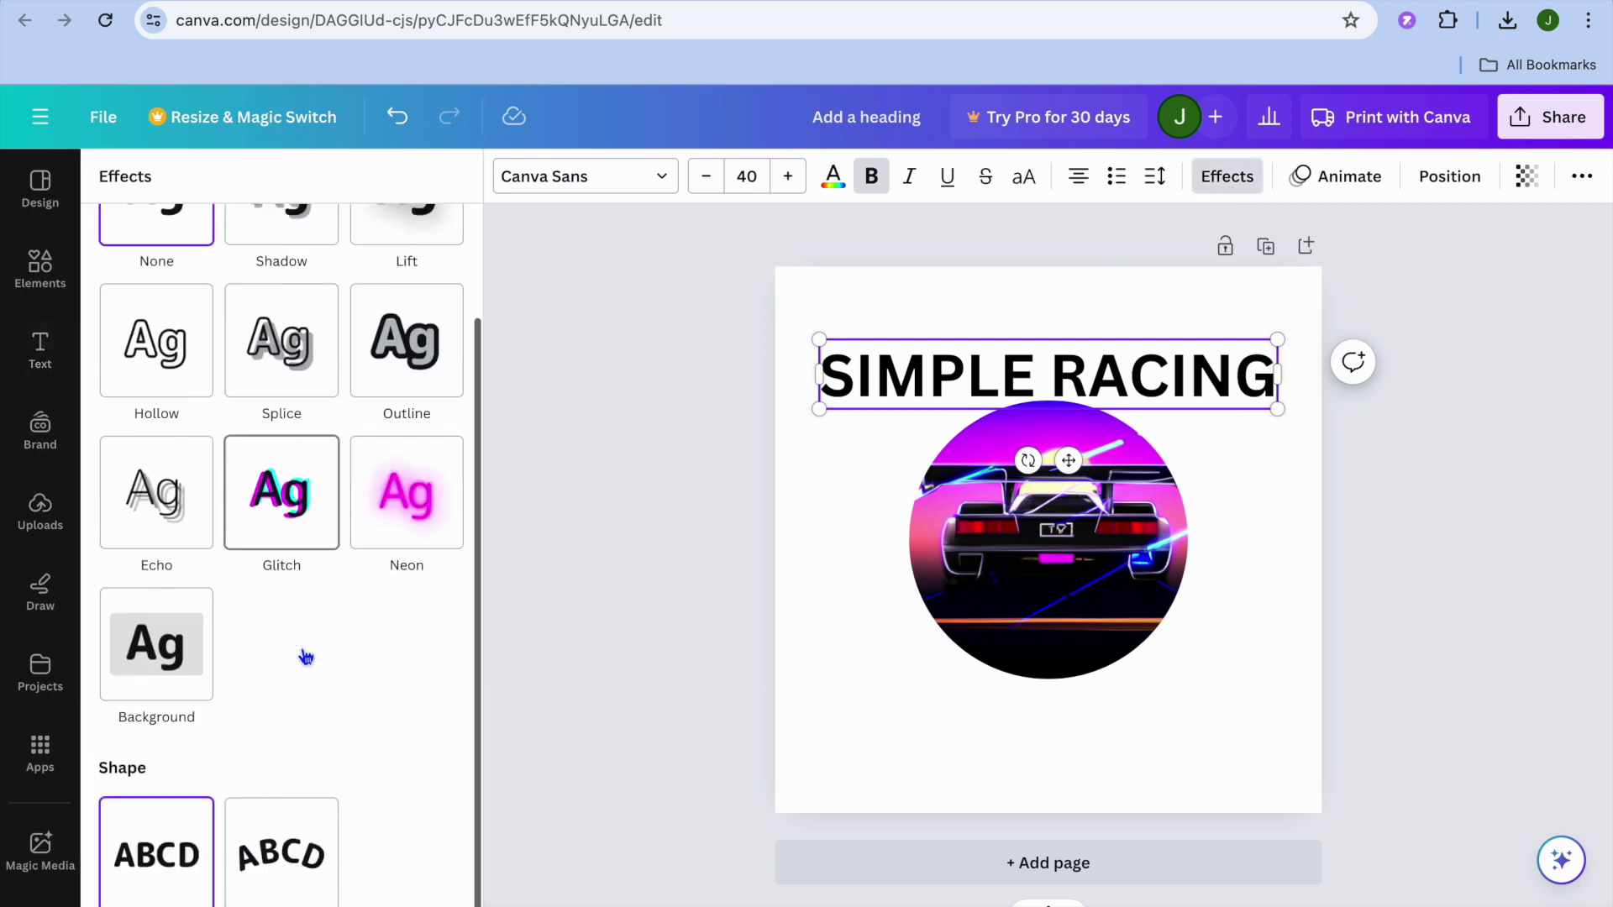
scroll(301, 648, up, 2)
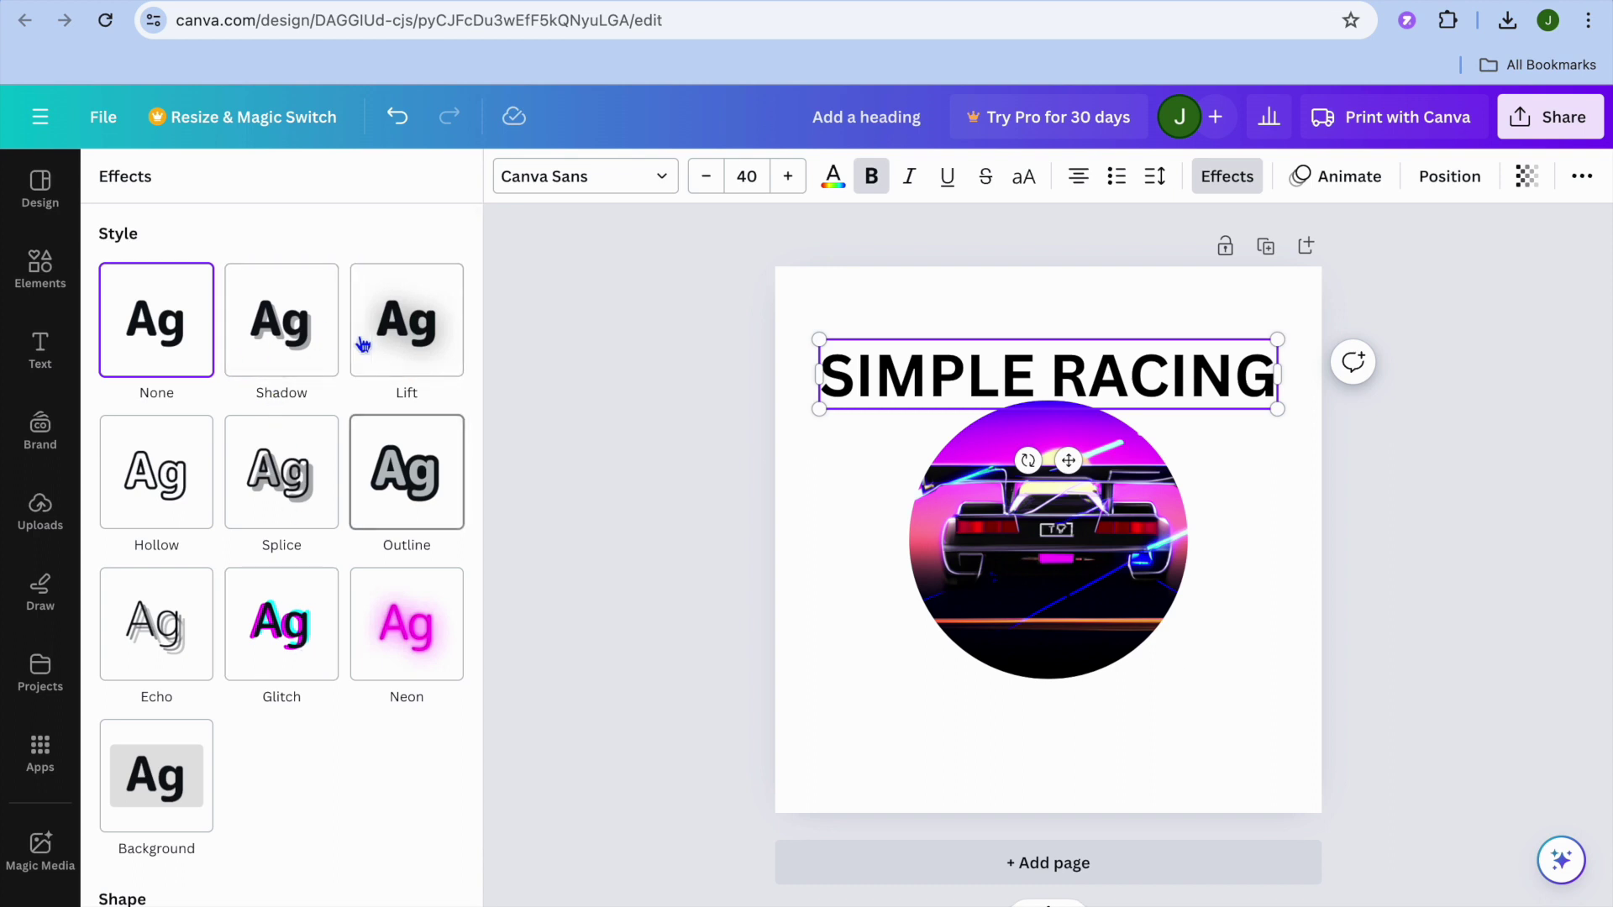
click(284, 330)
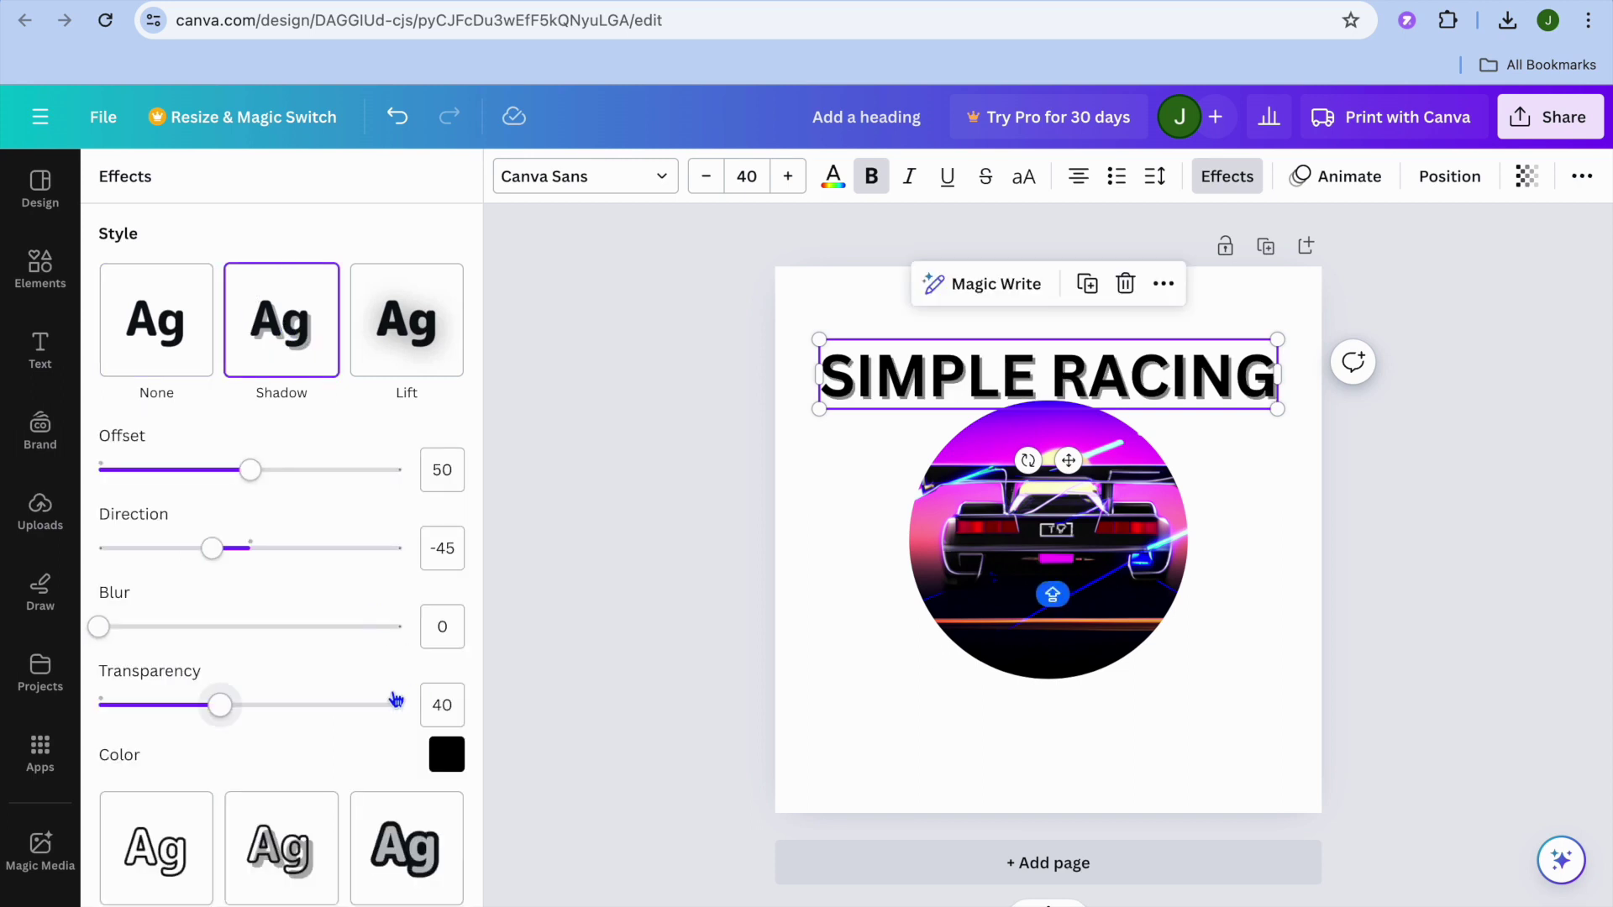
click(446, 754)
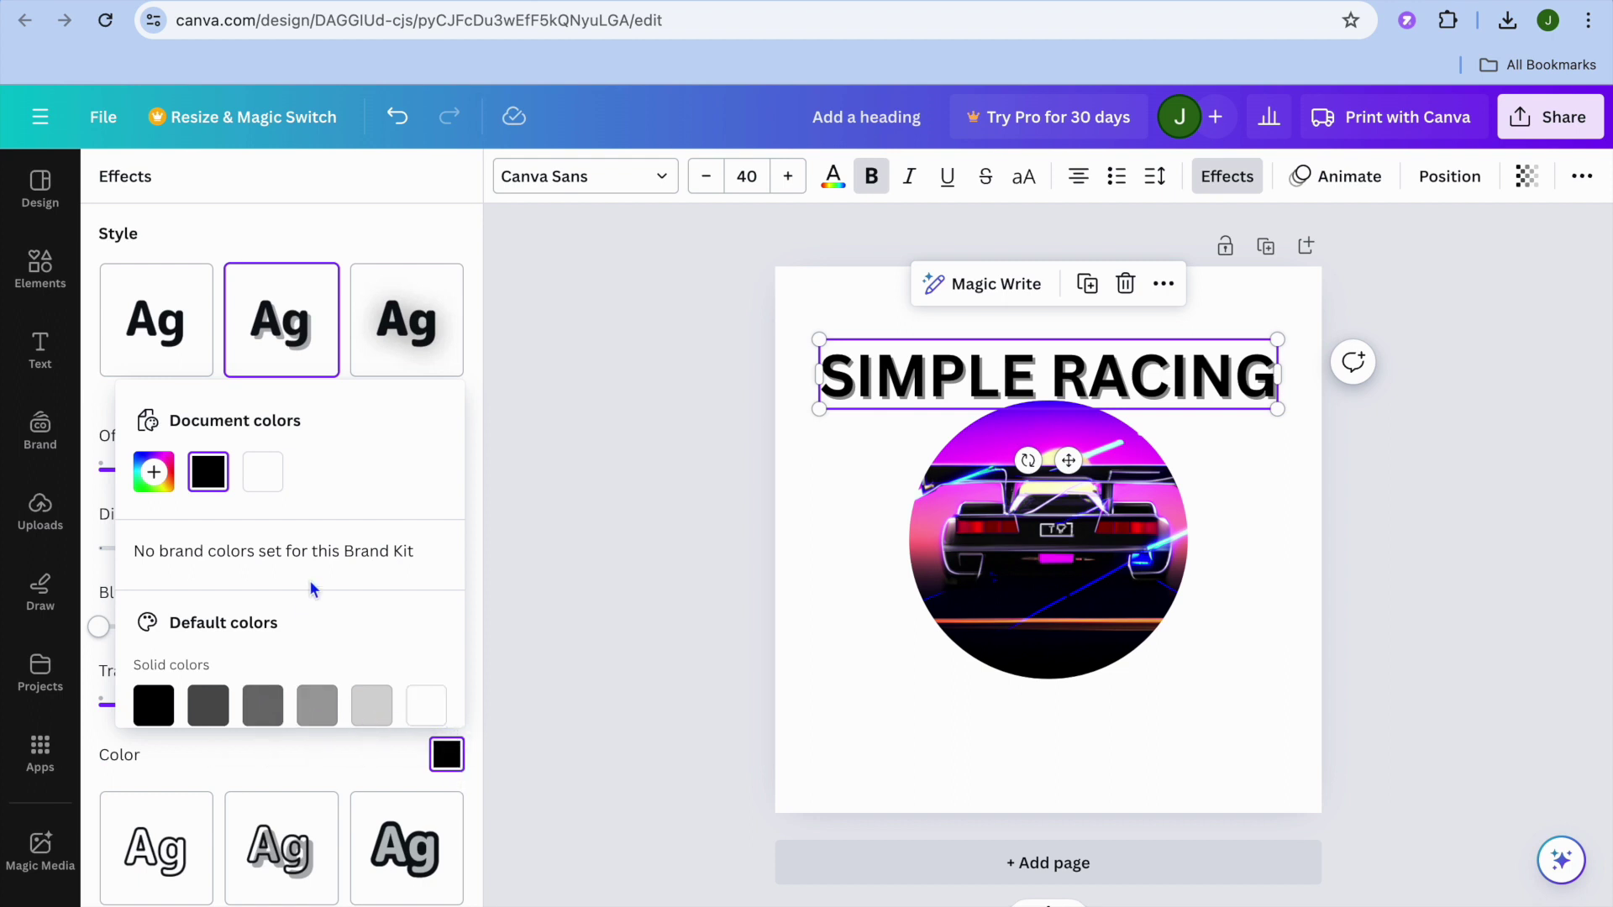
scroll(309, 581, down, 3)
click(314, 647)
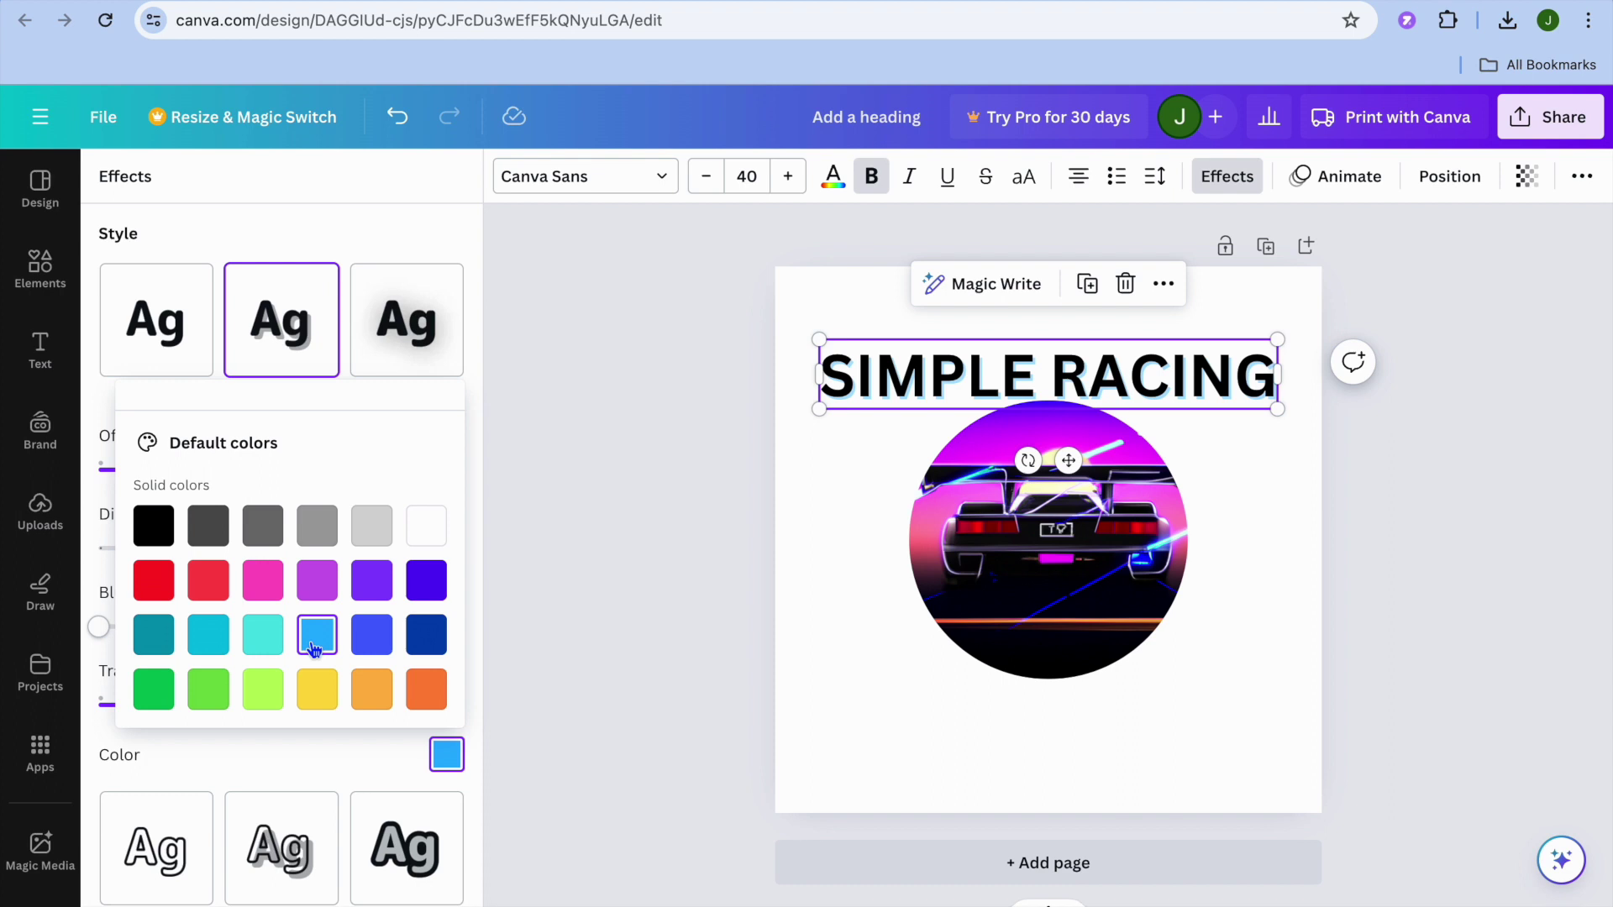
click(169, 727)
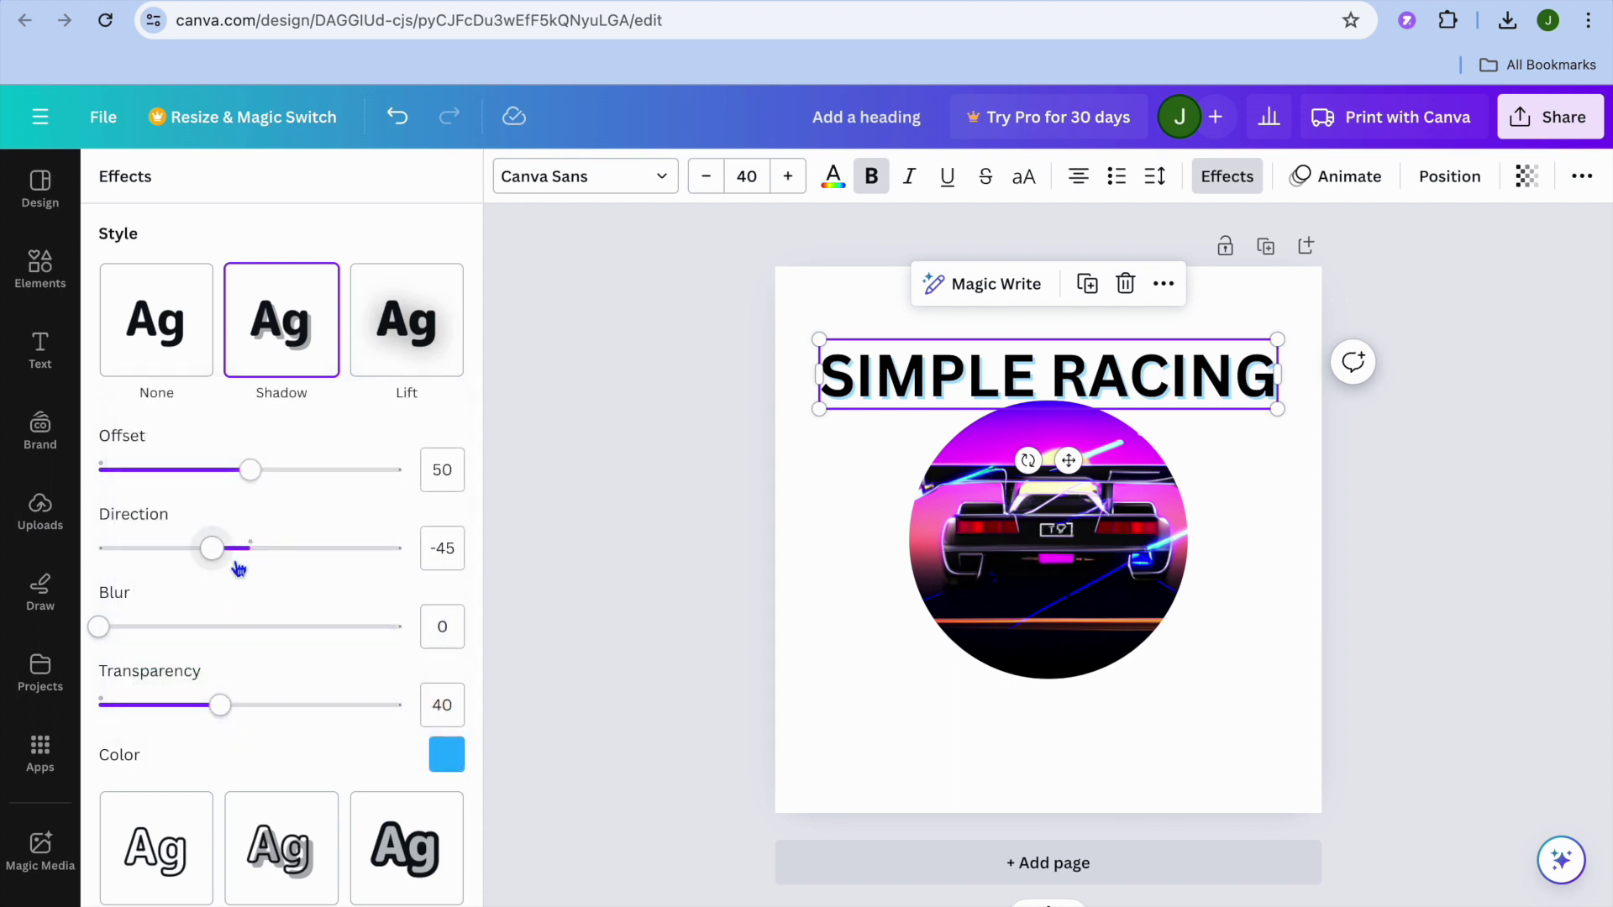
Adjust the shadow's Direction slider, then begin undoing the shadow changes
mouse_move(213, 548)
mouse_down()
mouse_move(307, 552)
mouse_move(206, 557)
mouse_up()
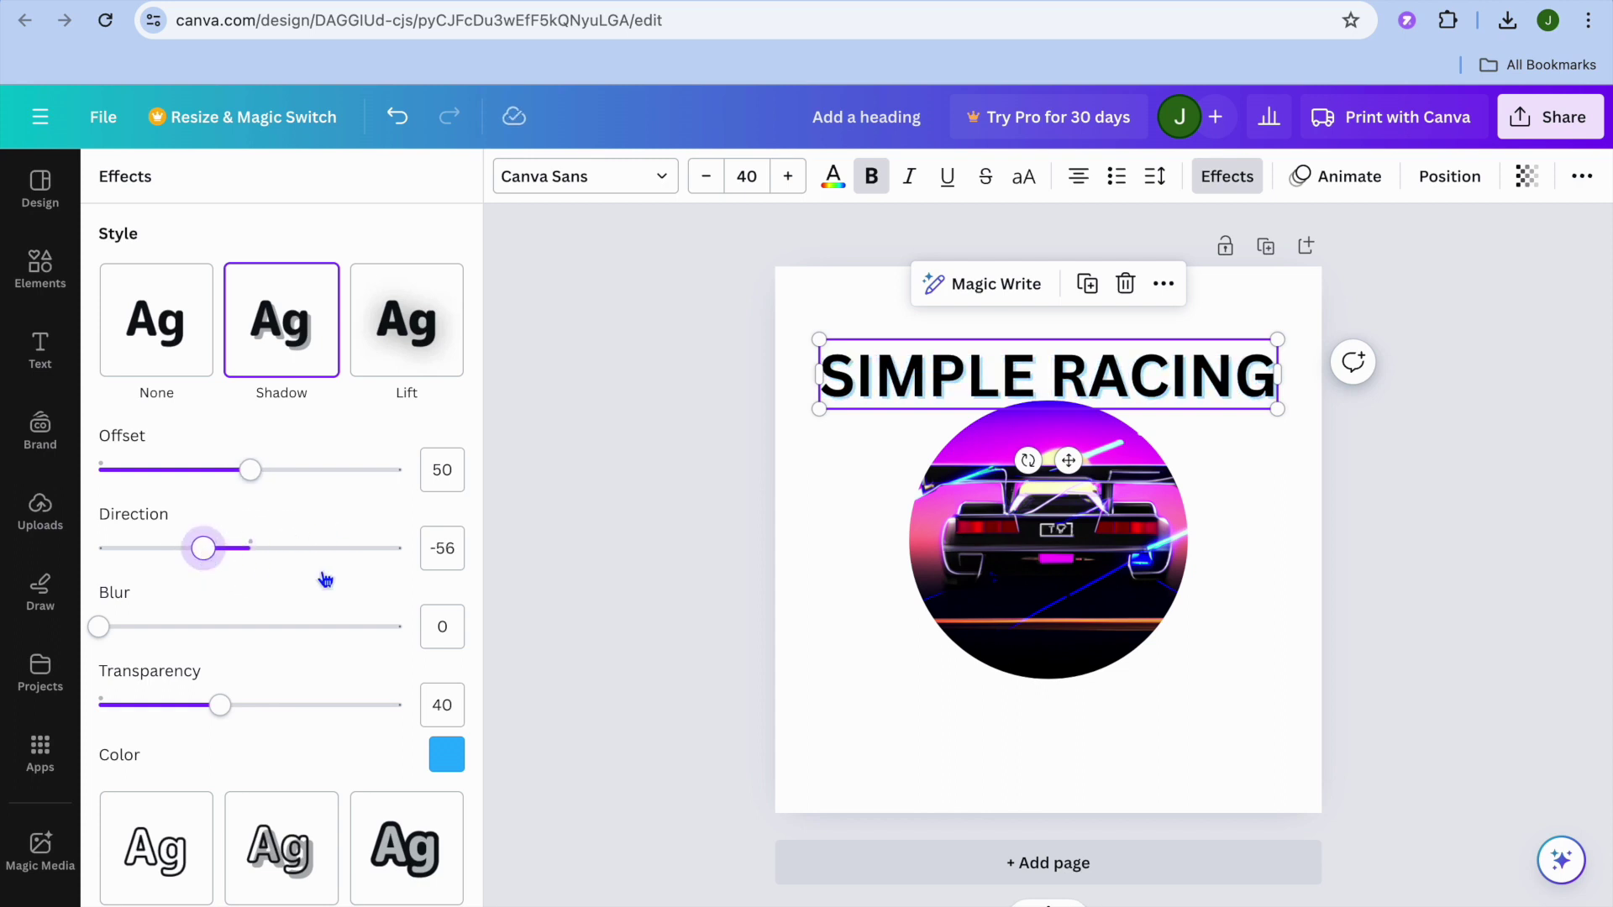
scroll(325, 580, down, 5)
scroll(325, 579, up, 5)
scroll(325, 579, down, 3)
scroll(325, 579, down, 3)
scroll(325, 576, up, 5)
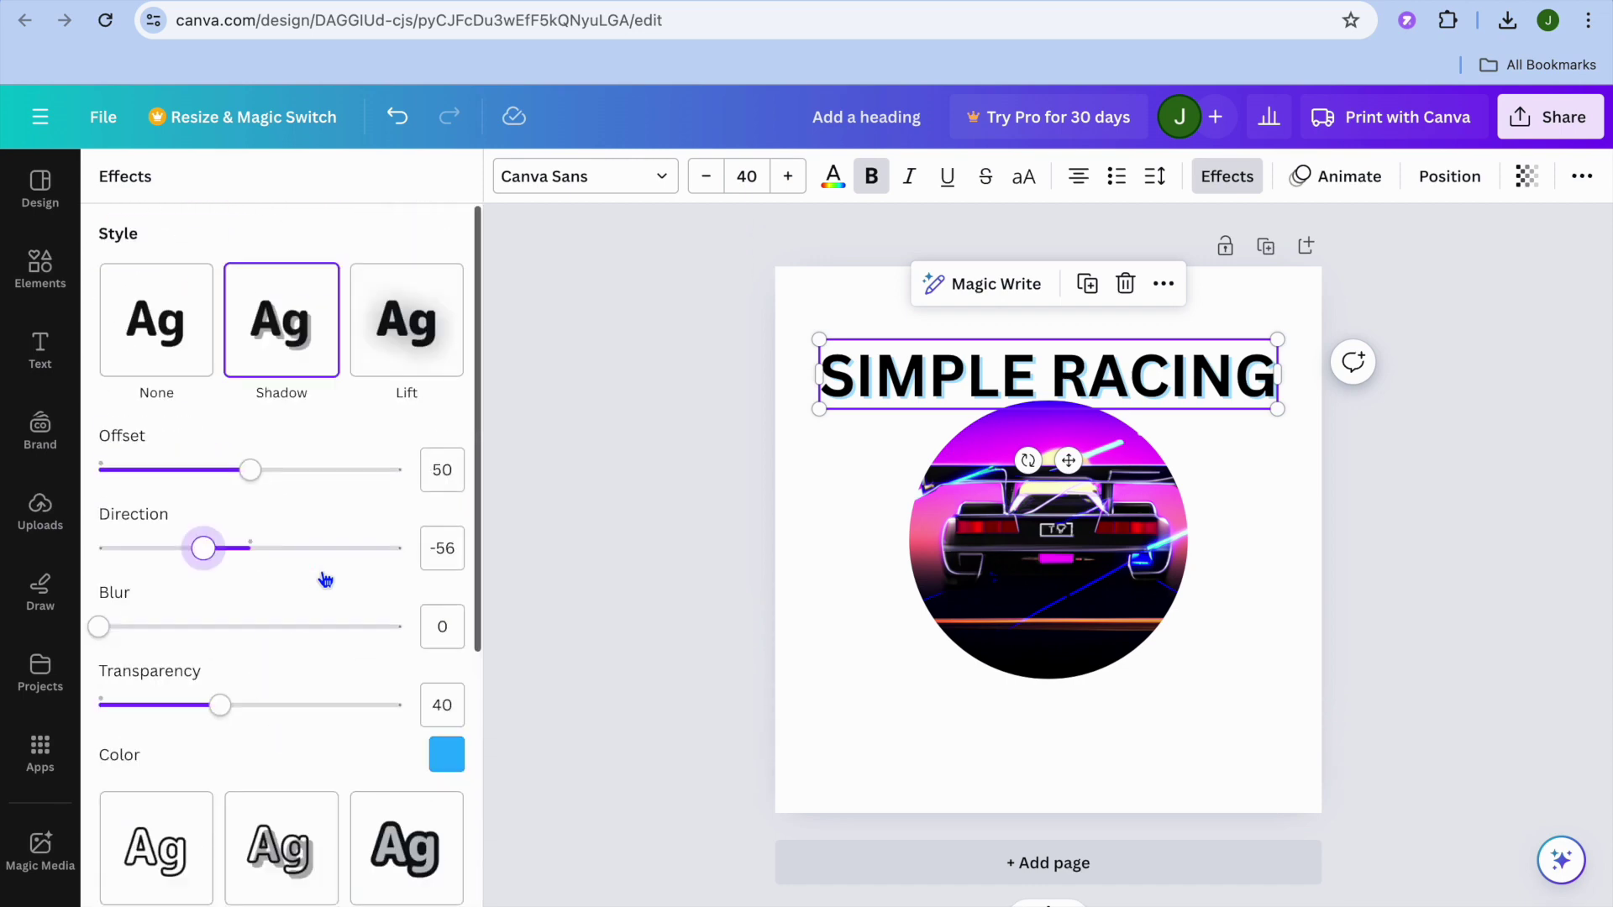
click(397, 117)
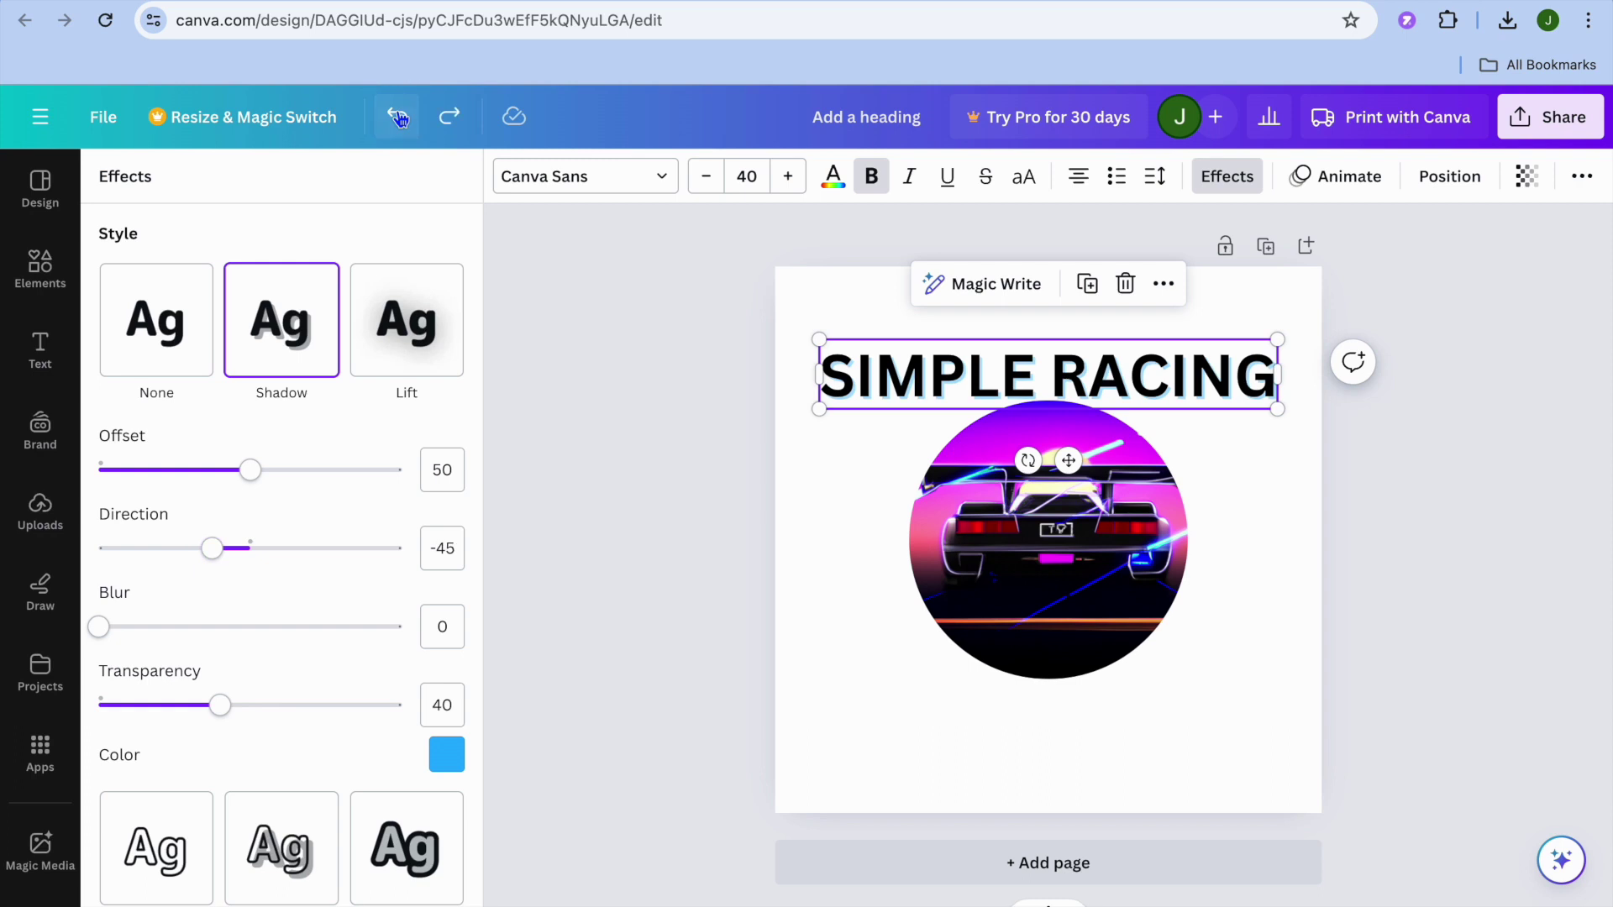
Undo repeatedly until the heading's shadow is completely removed
click(397, 117)
click(397, 117)
click(397, 116)
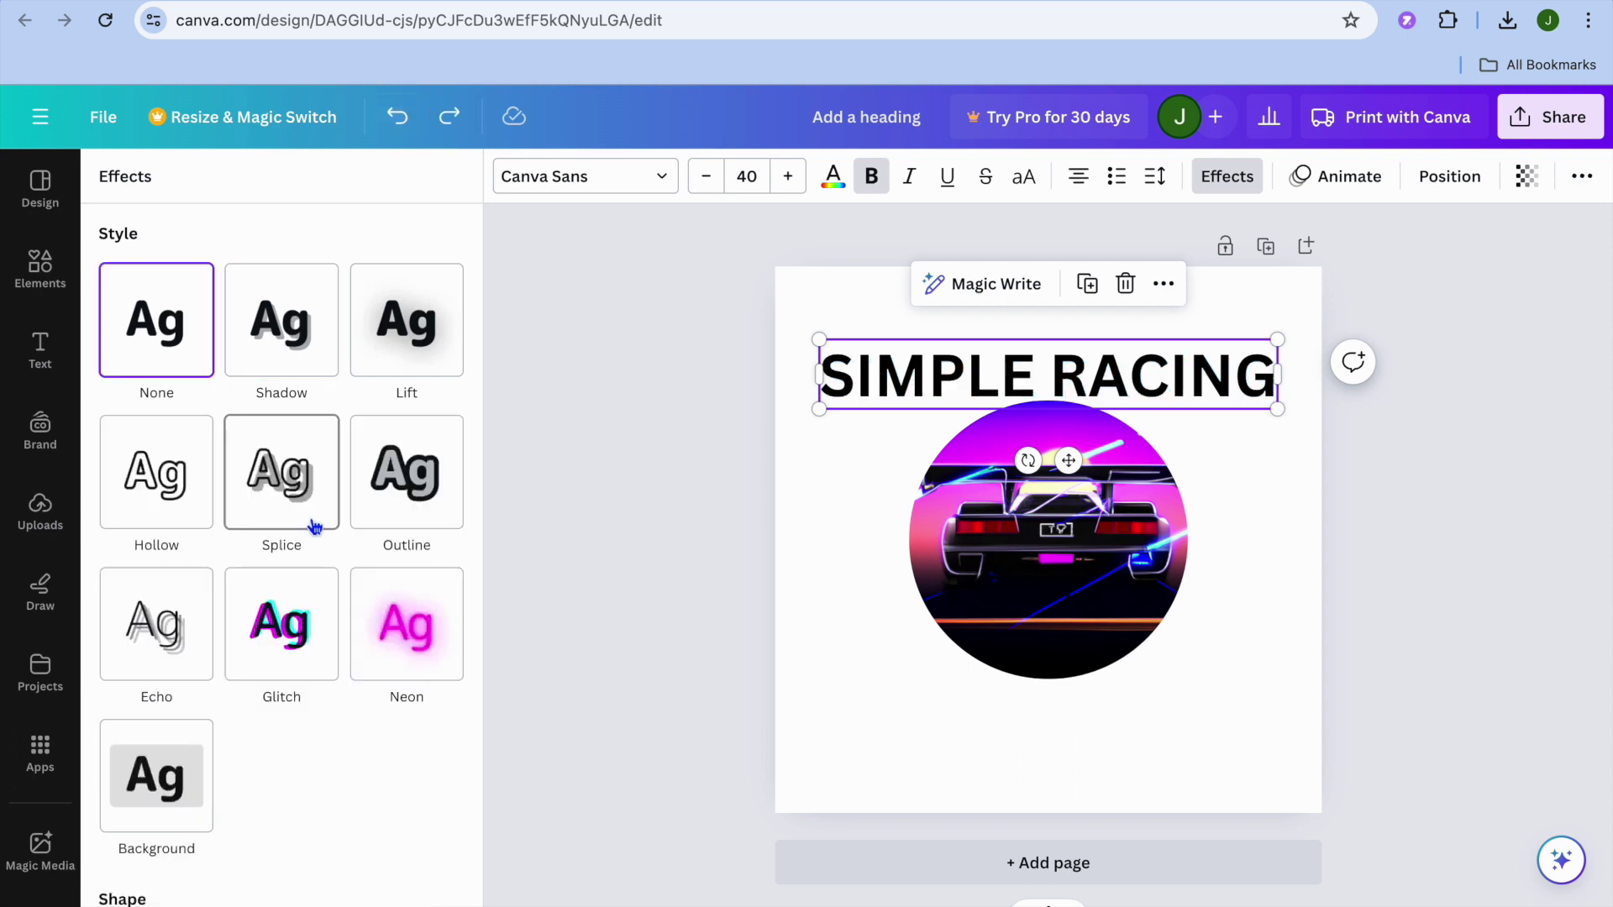
scroll(313, 522, down, 2)
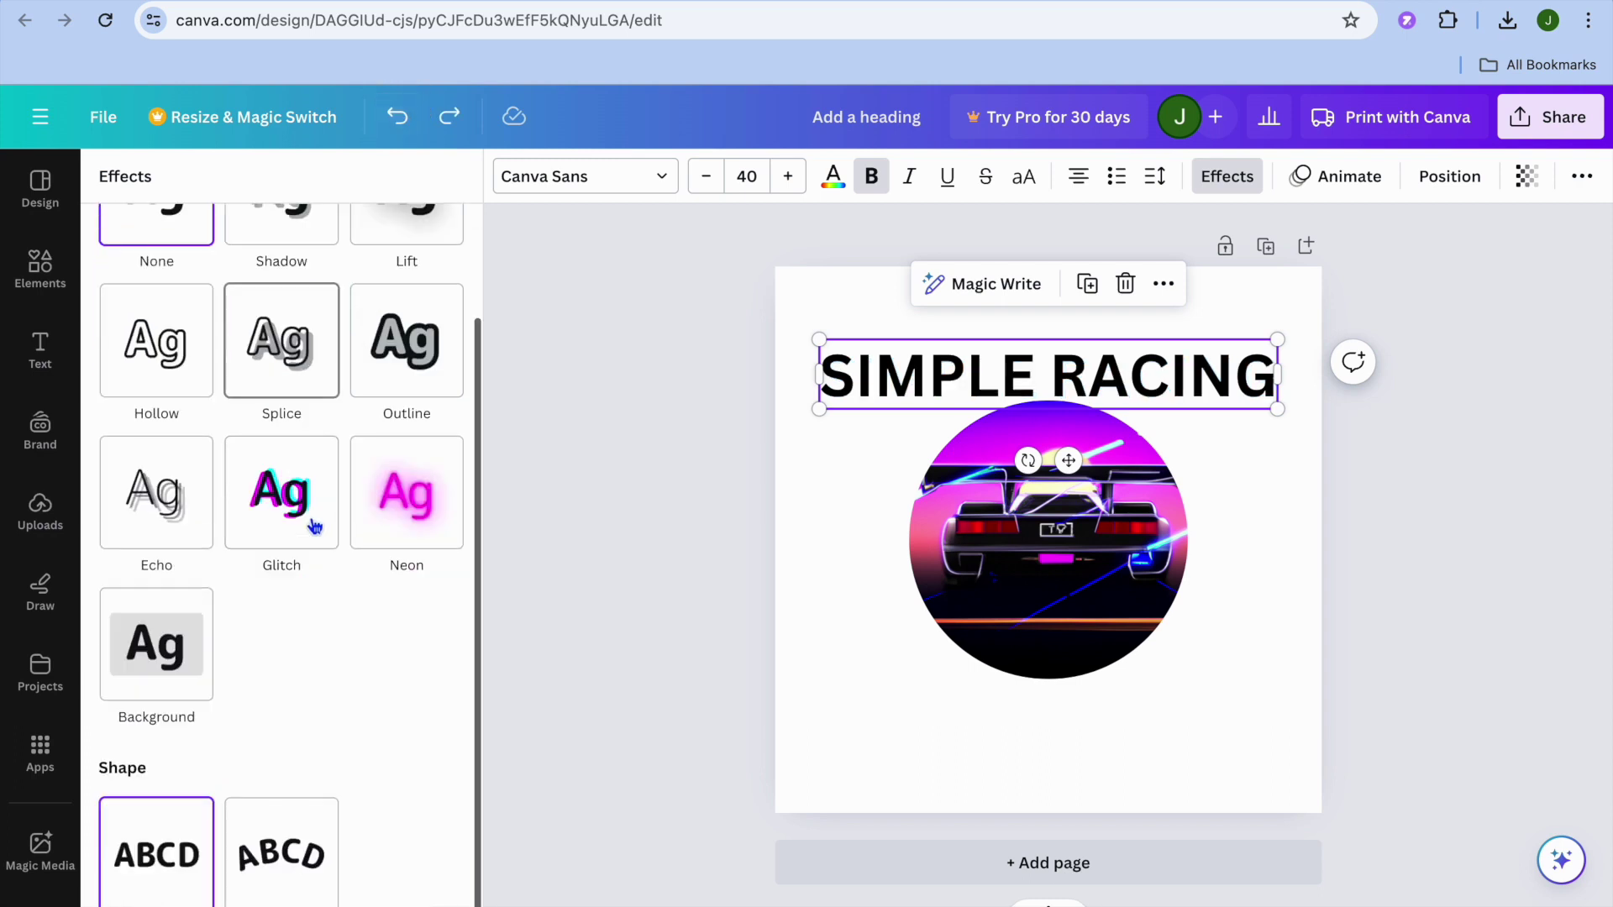
Apply the Curve shape effect to the heading with curve strength about 72
click(293, 881)
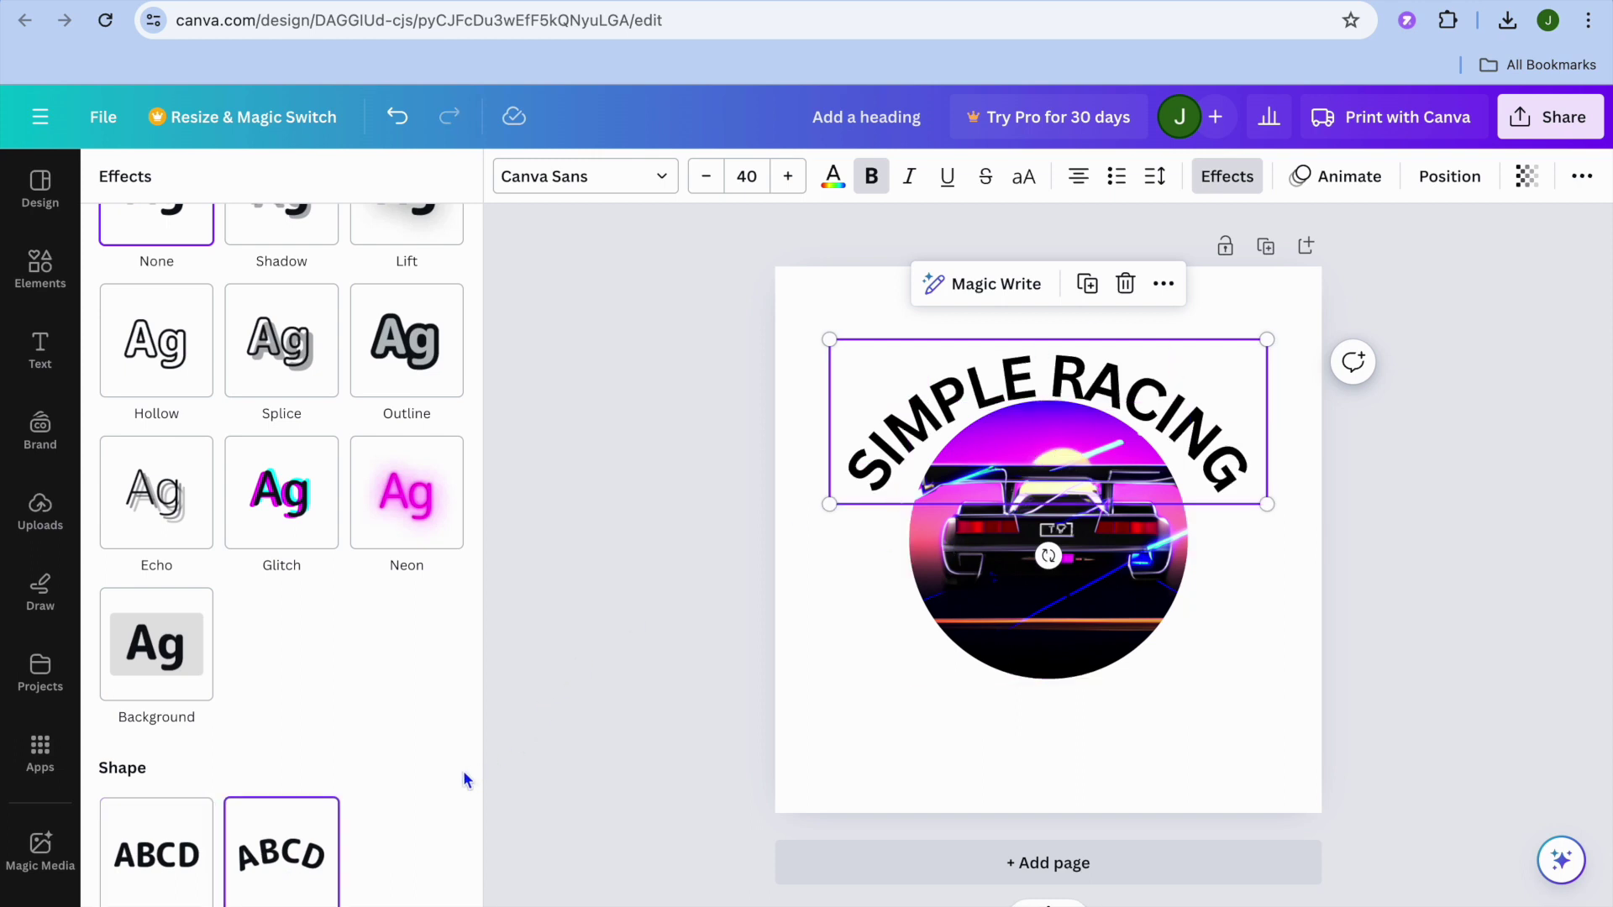
scroll(406, 754, down, 2)
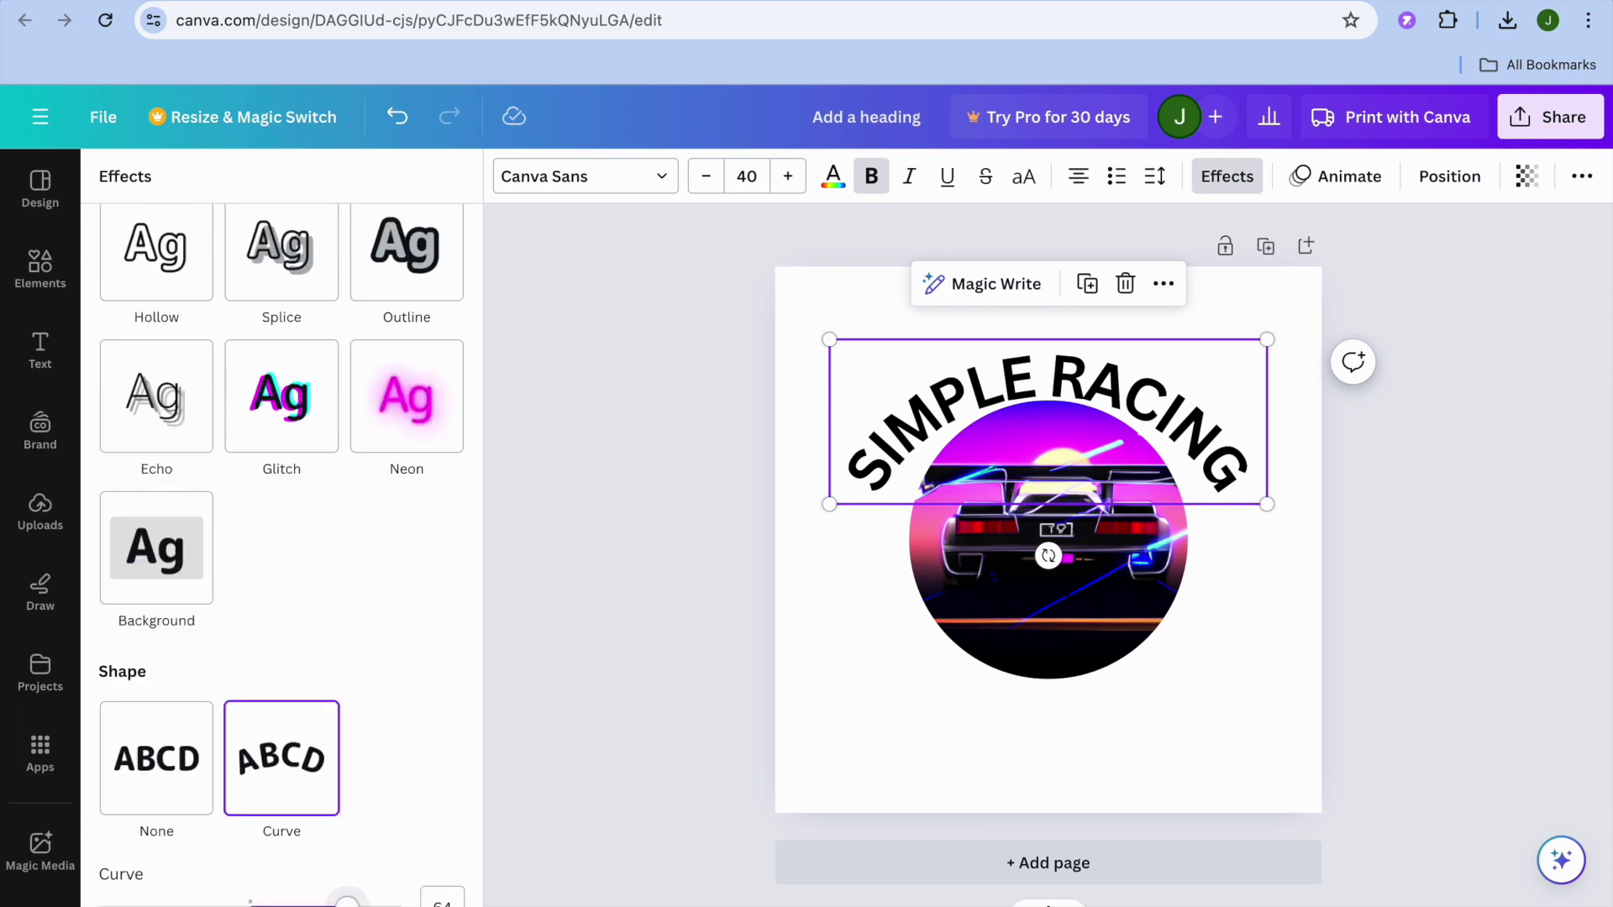
drag(347, 903, 367, 903)
click(910, 558)
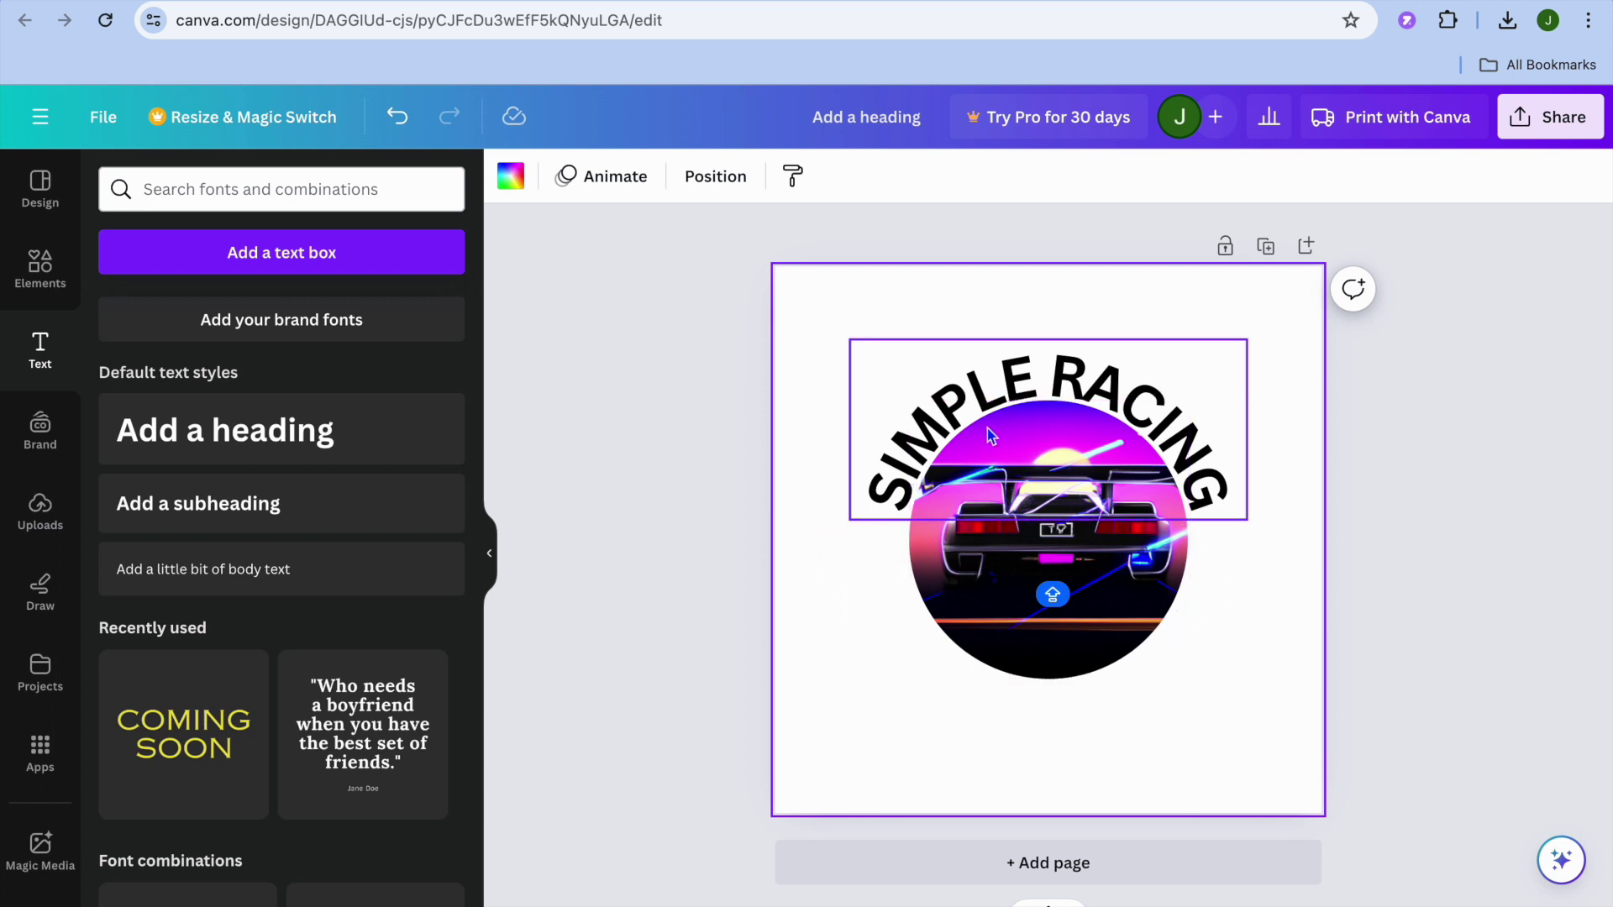
click(900, 480)
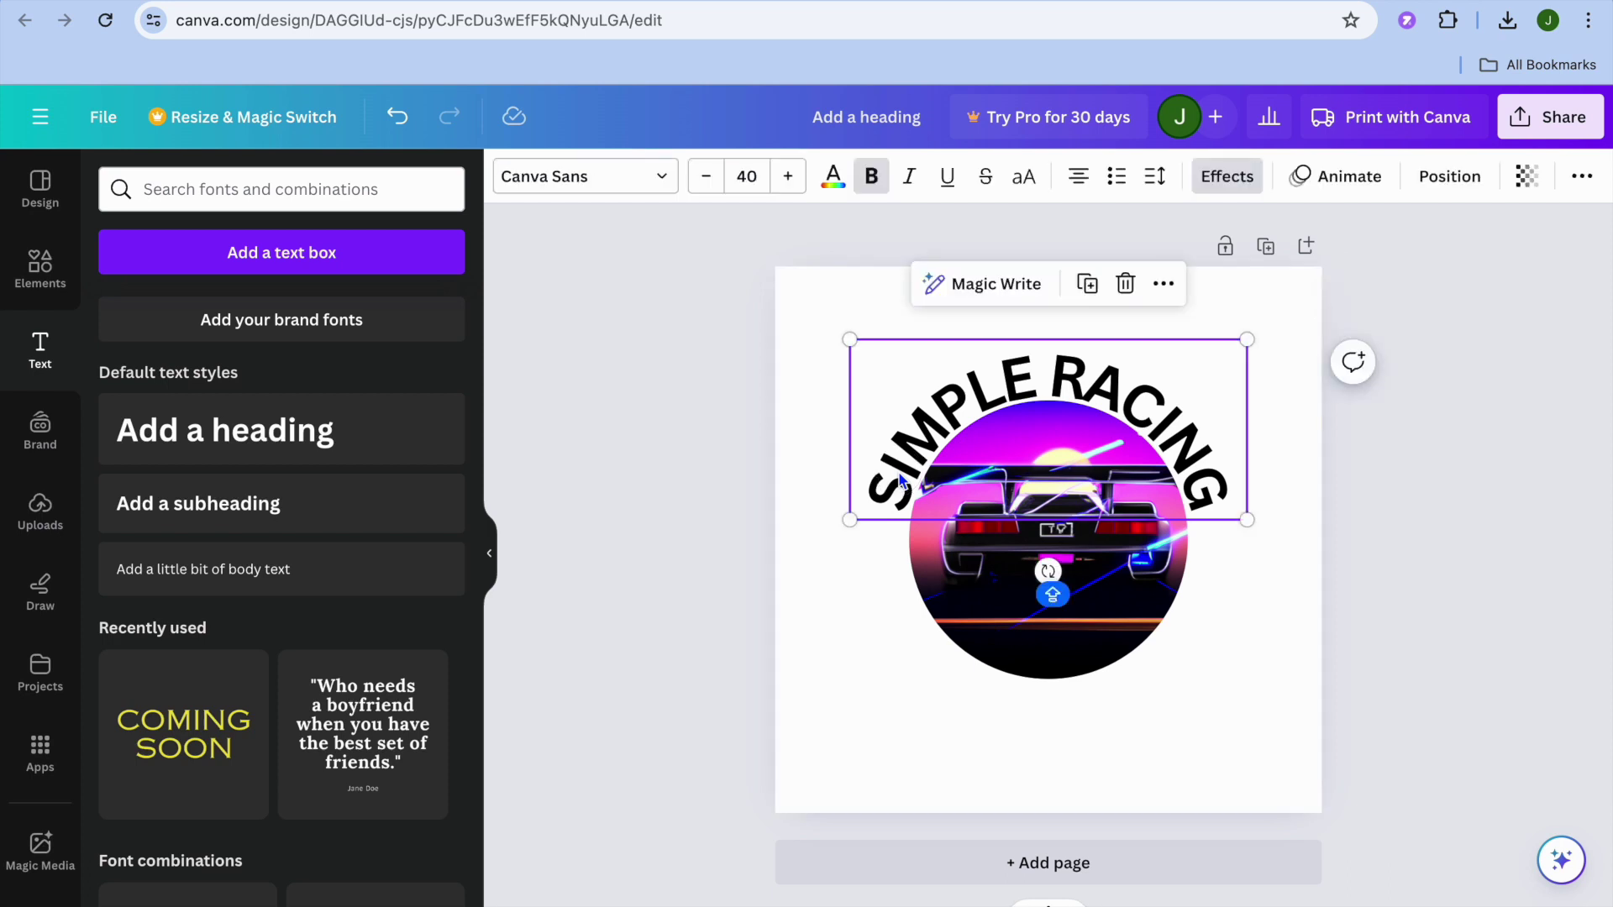
Set the curved heading's font to Gagalin from Recently used
click(649, 186)
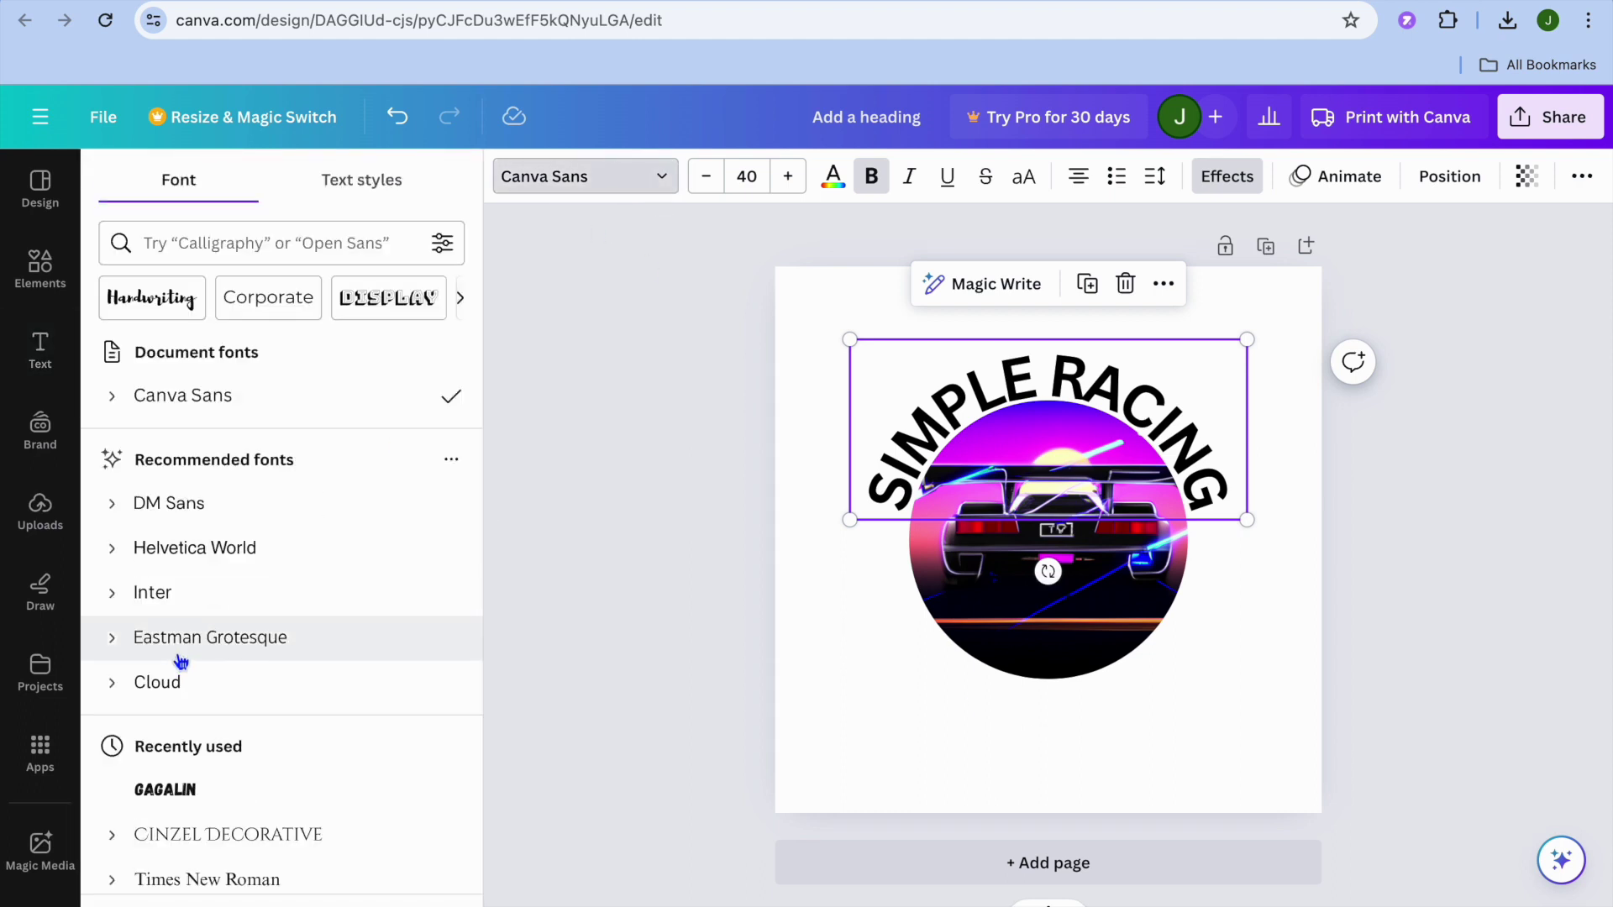
scroll(180, 661, down, 5)
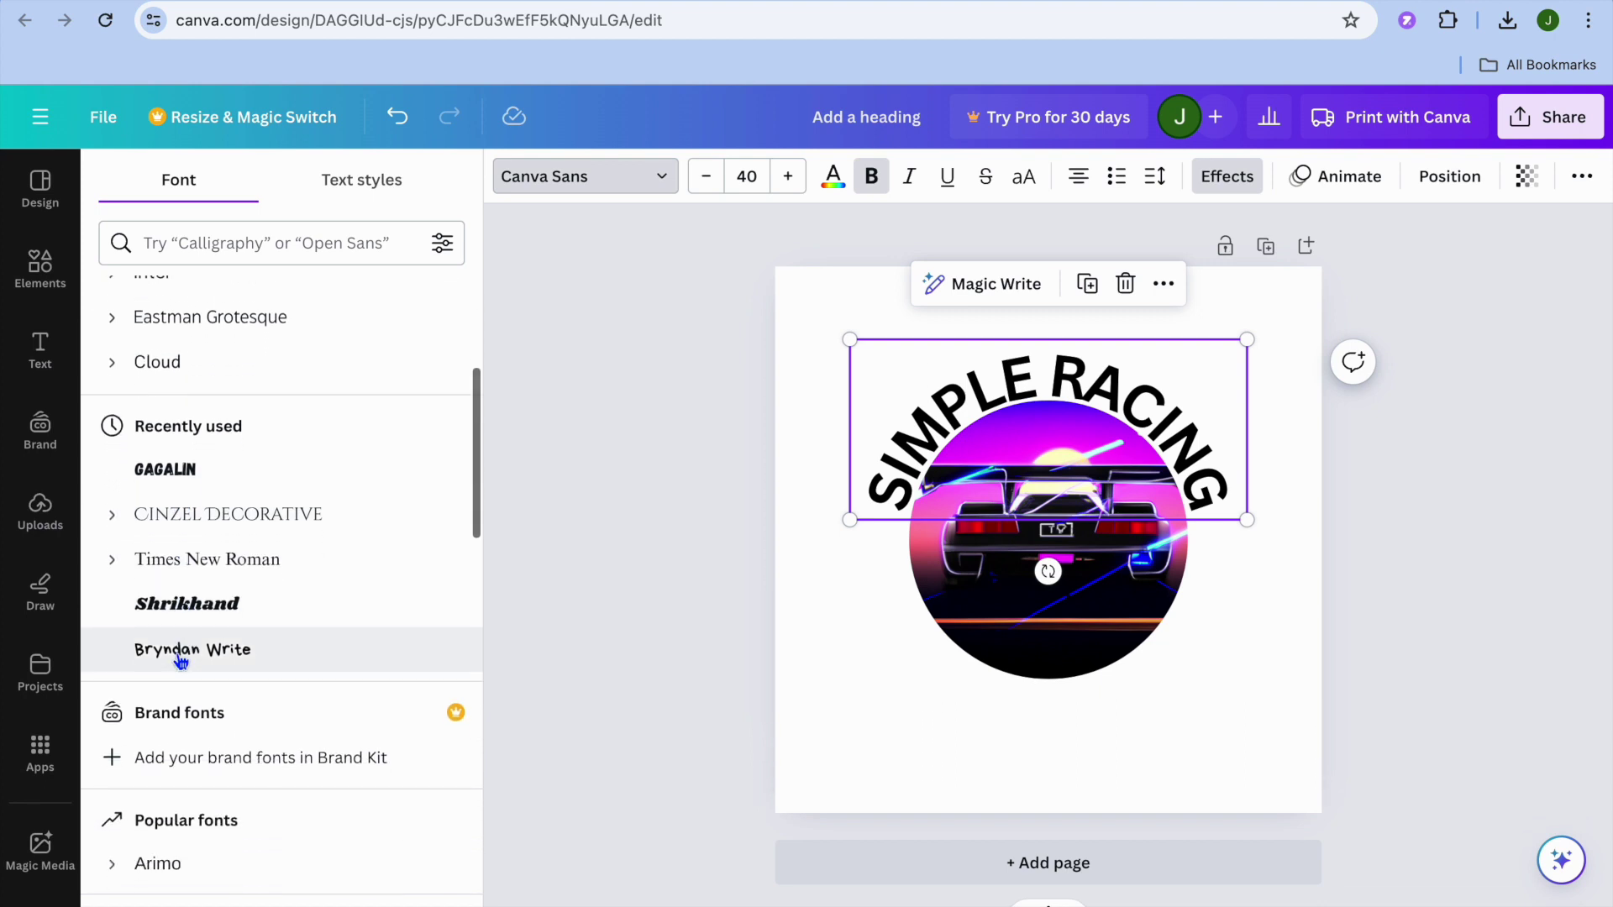
click(200, 485)
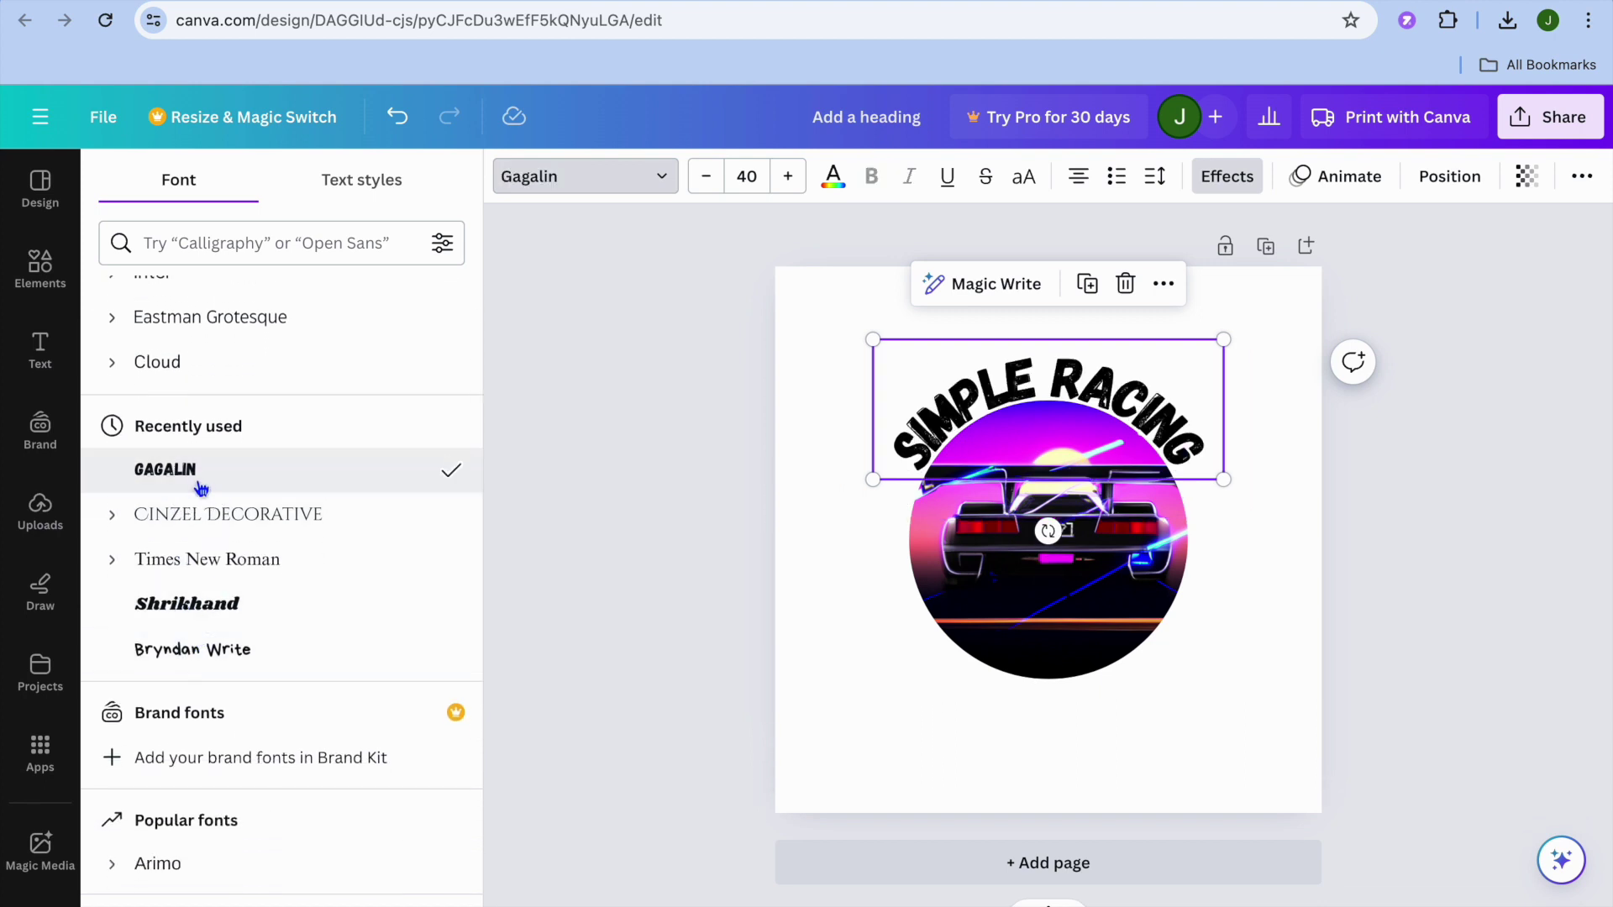
click(834, 179)
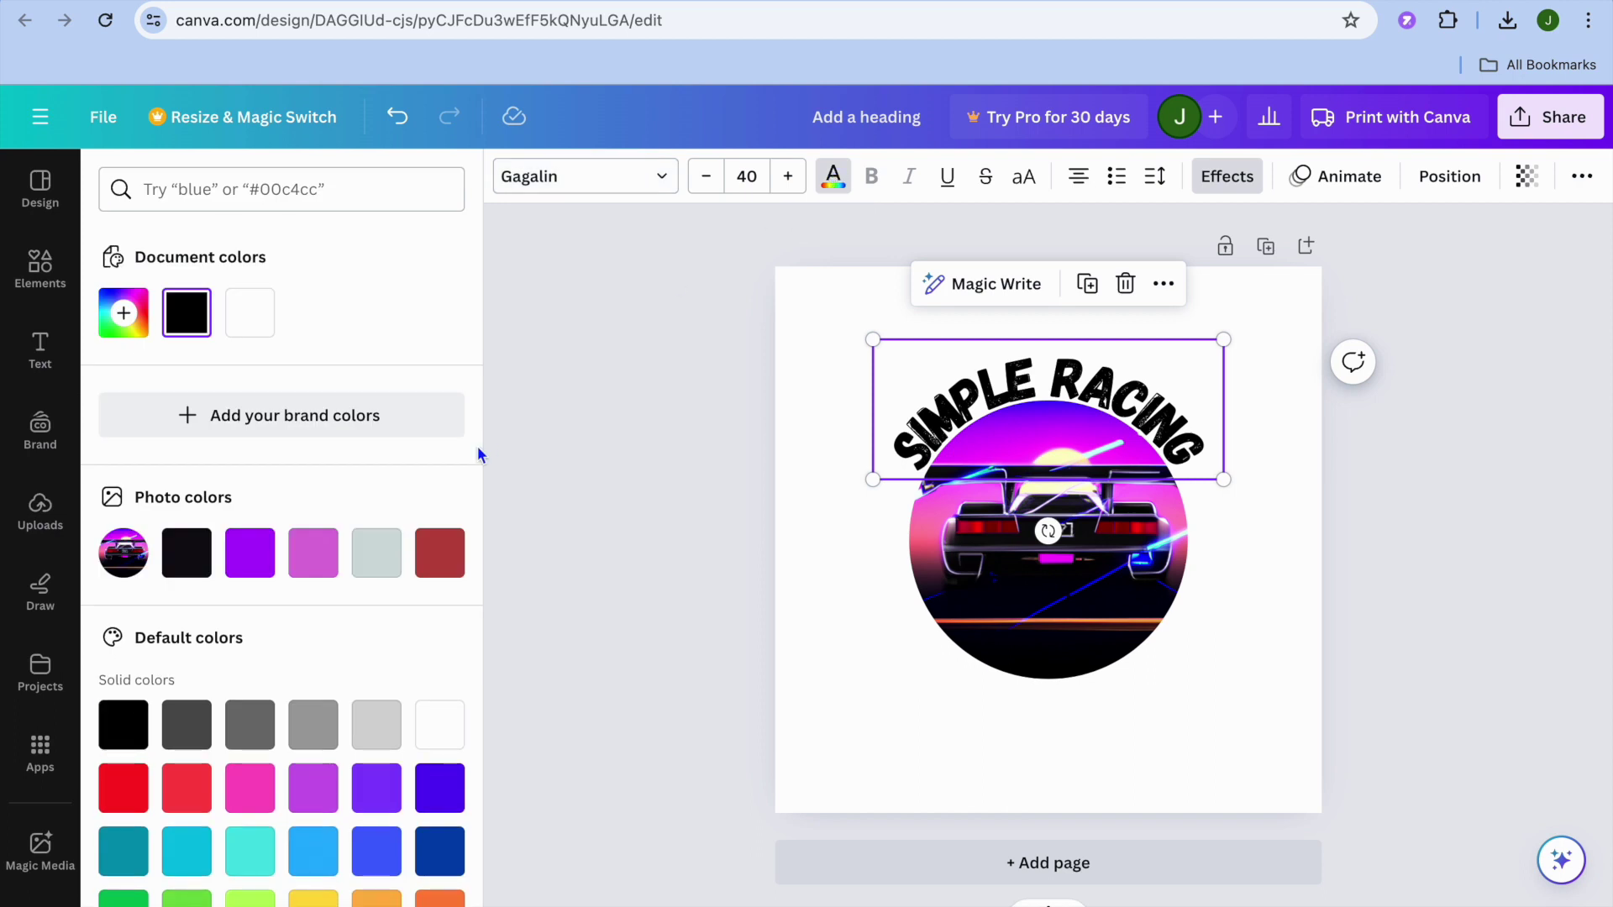
Colour the heading with the purple swatch from Photo colors, then deselect it
scroll(355, 628, down, 2)
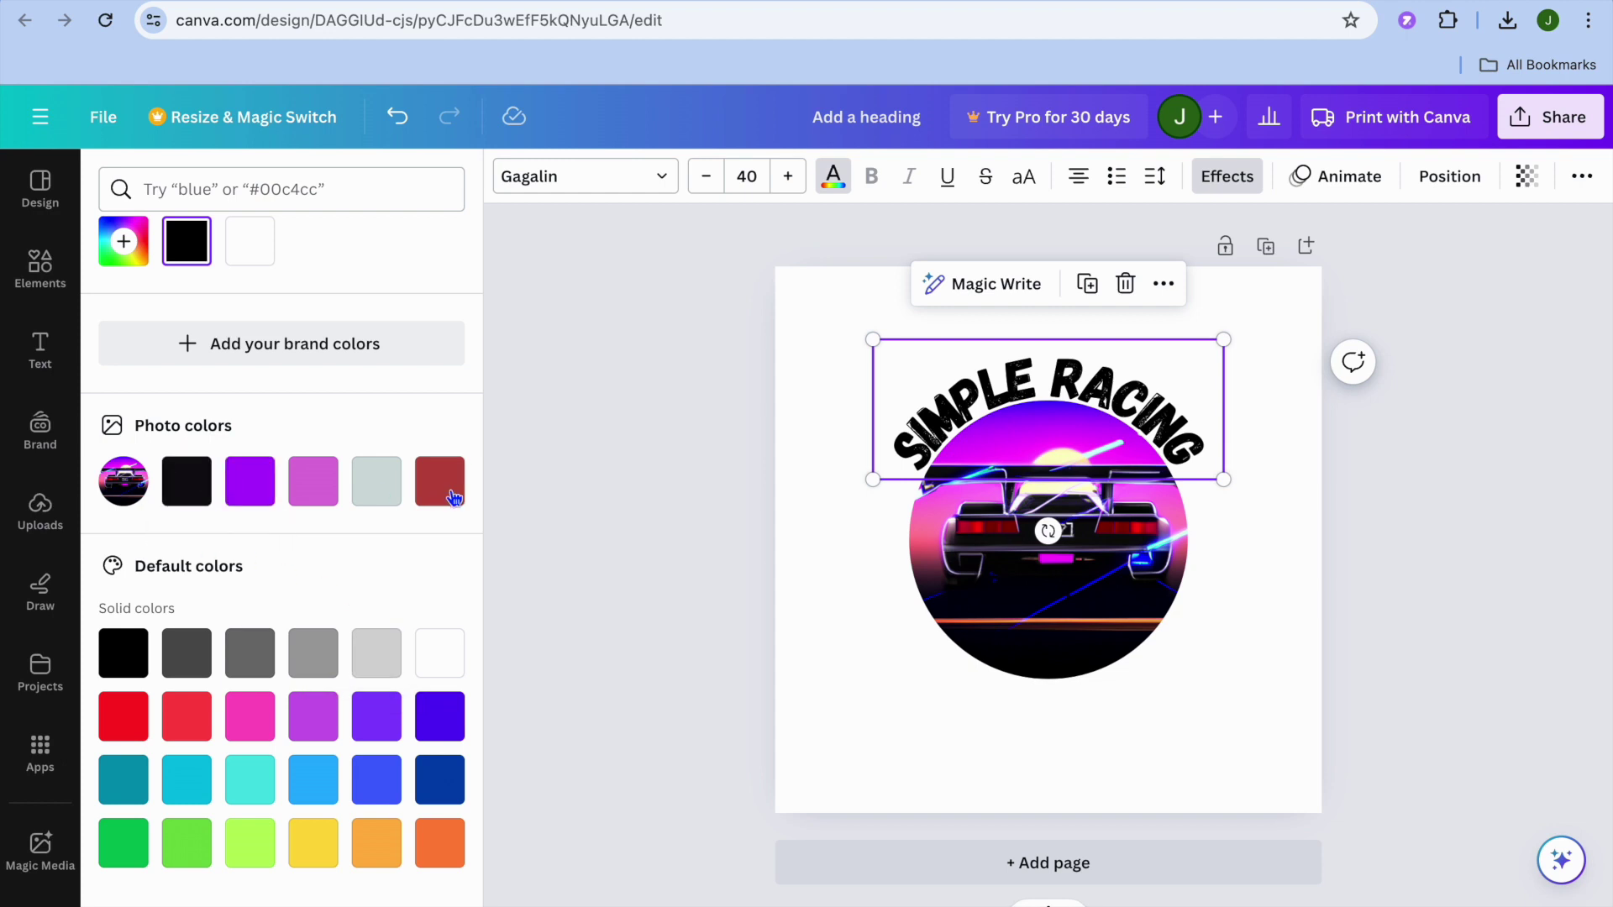
click(262, 500)
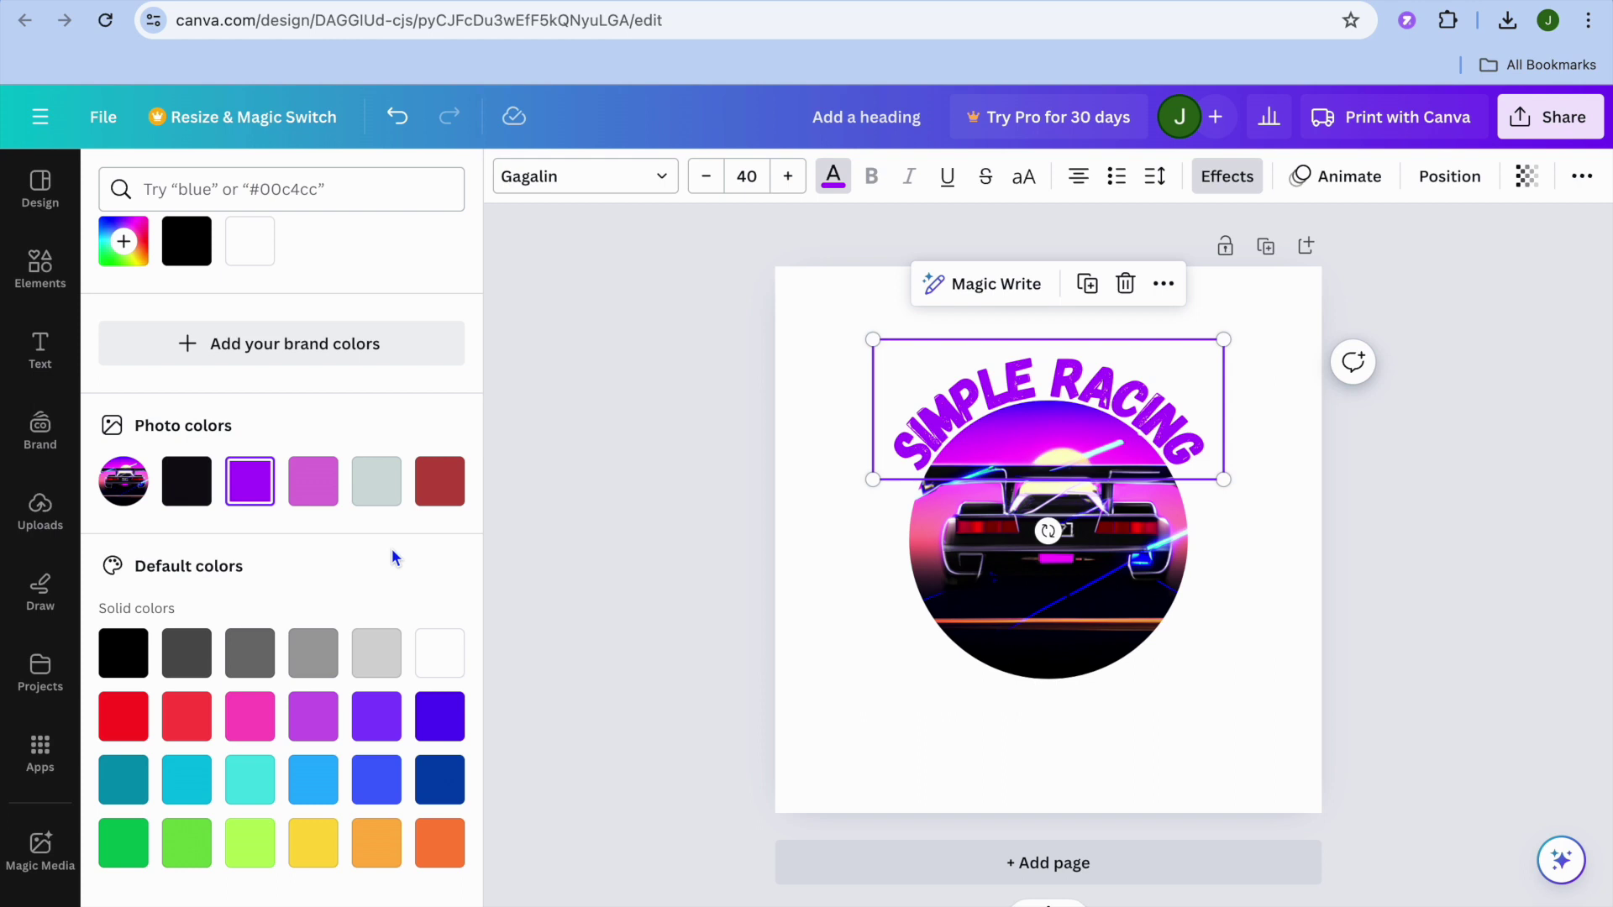
click(894, 703)
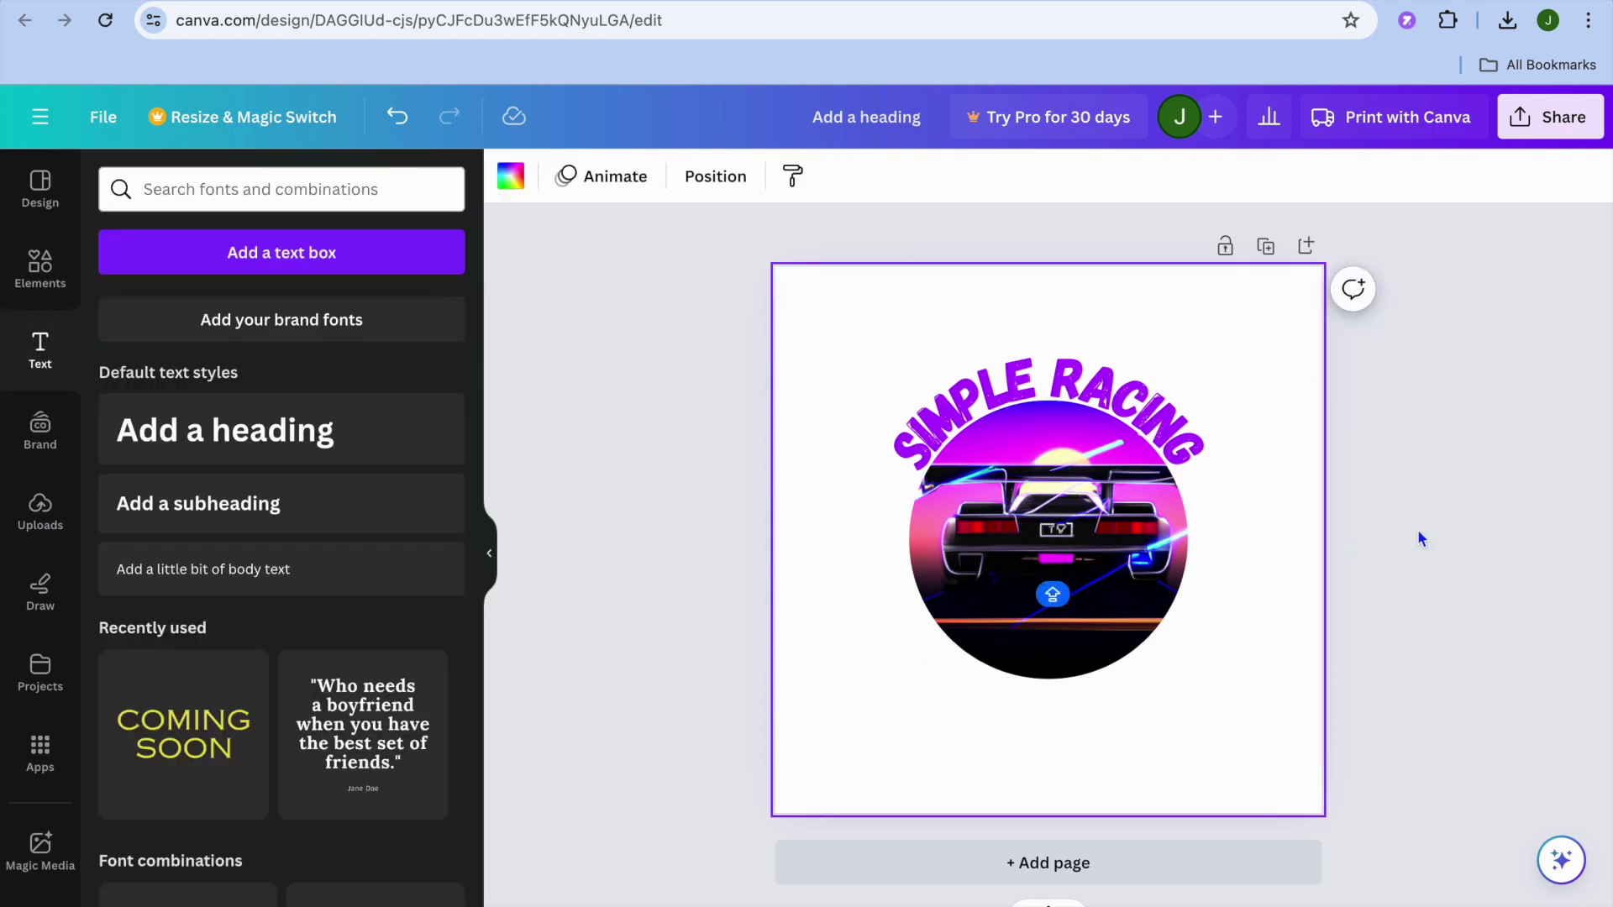
Download the design as a PNG and go to the remove.bg home page
click(1558, 119)
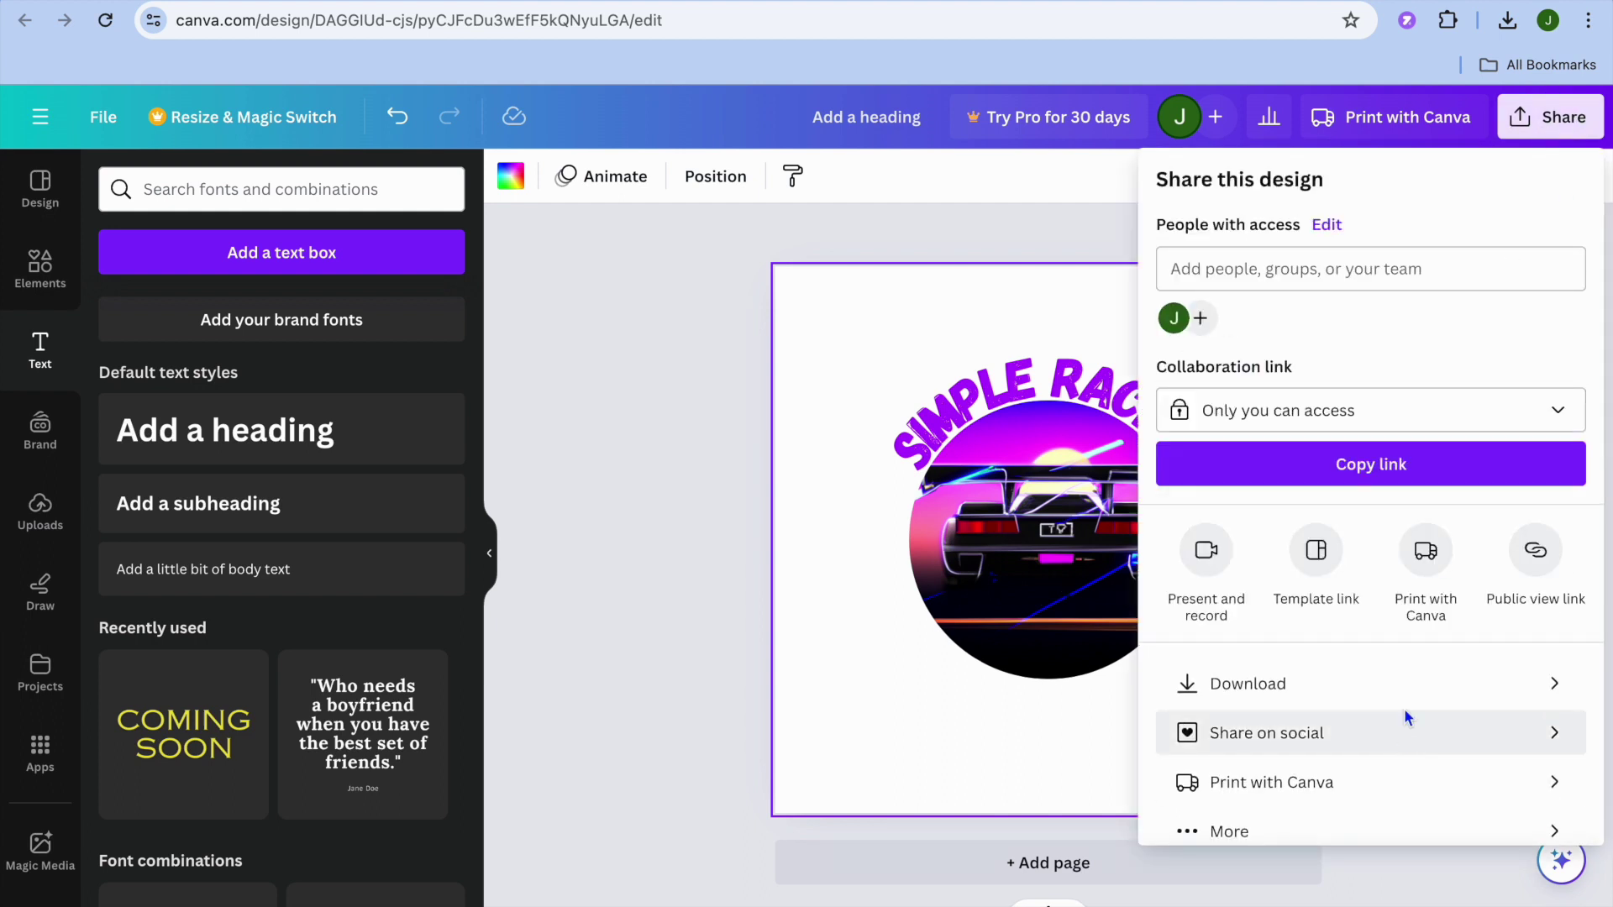
click(1393, 687)
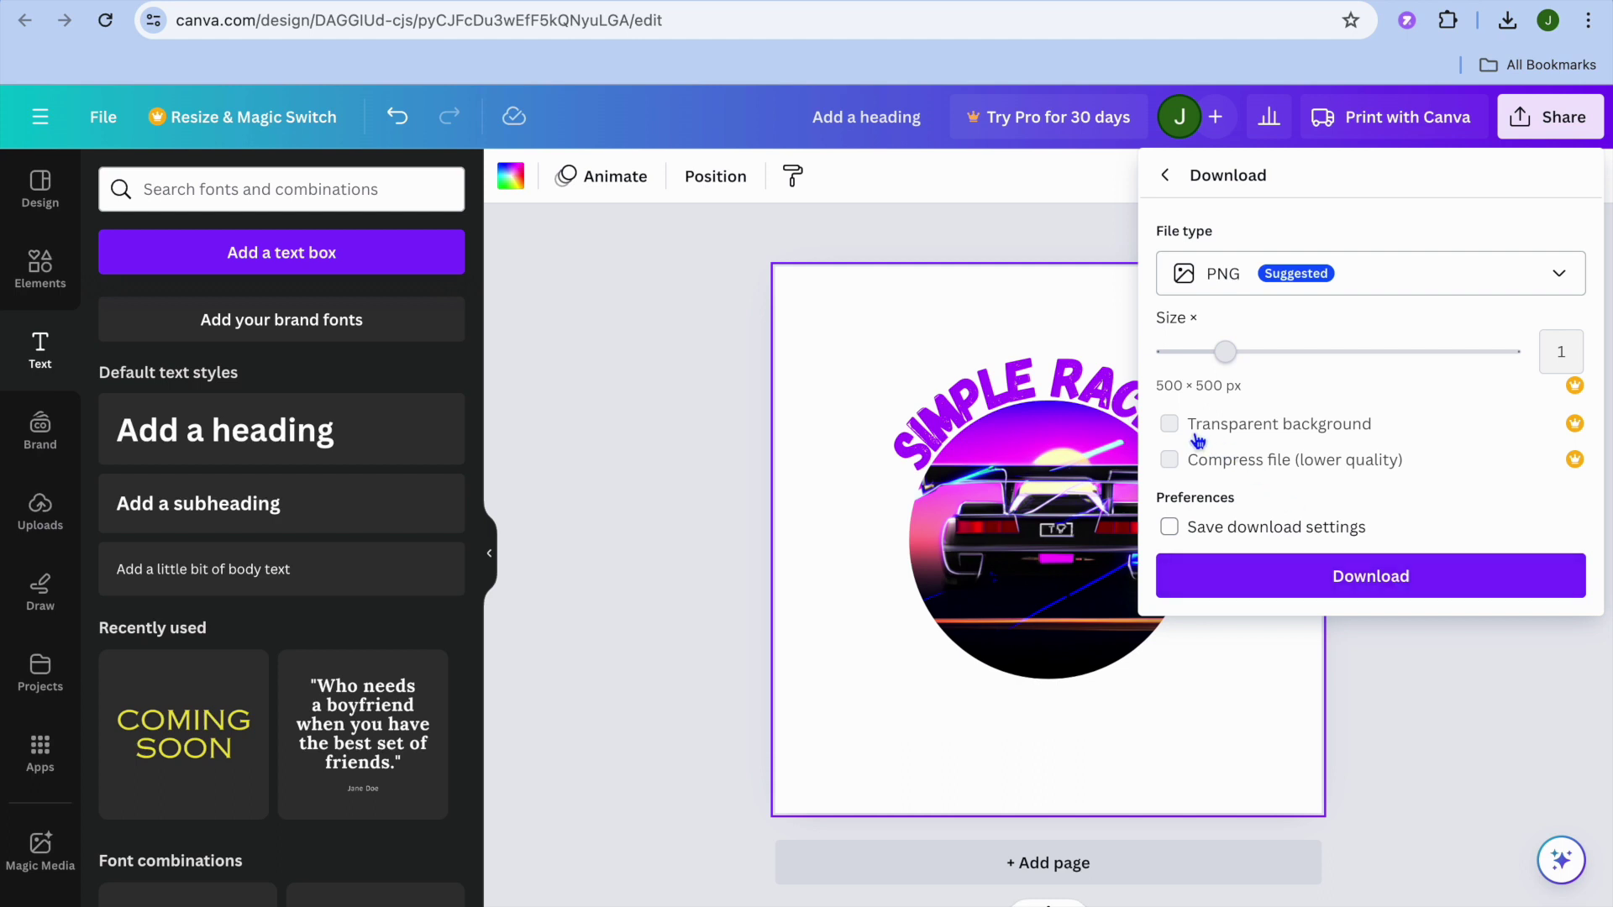
click(1264, 588)
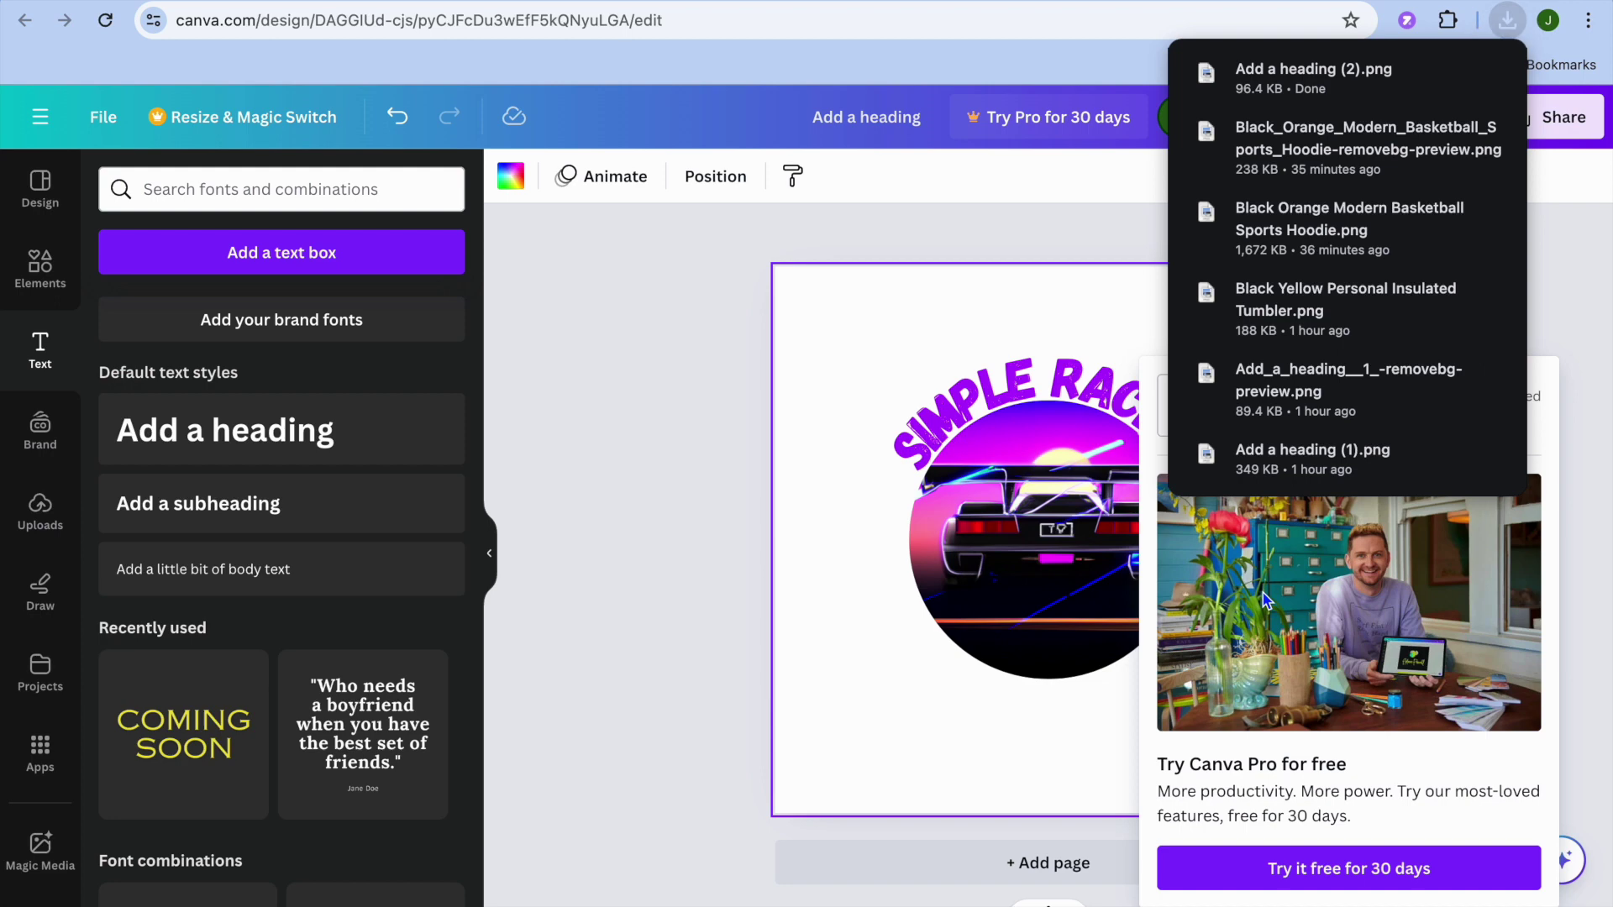
click(640, 512)
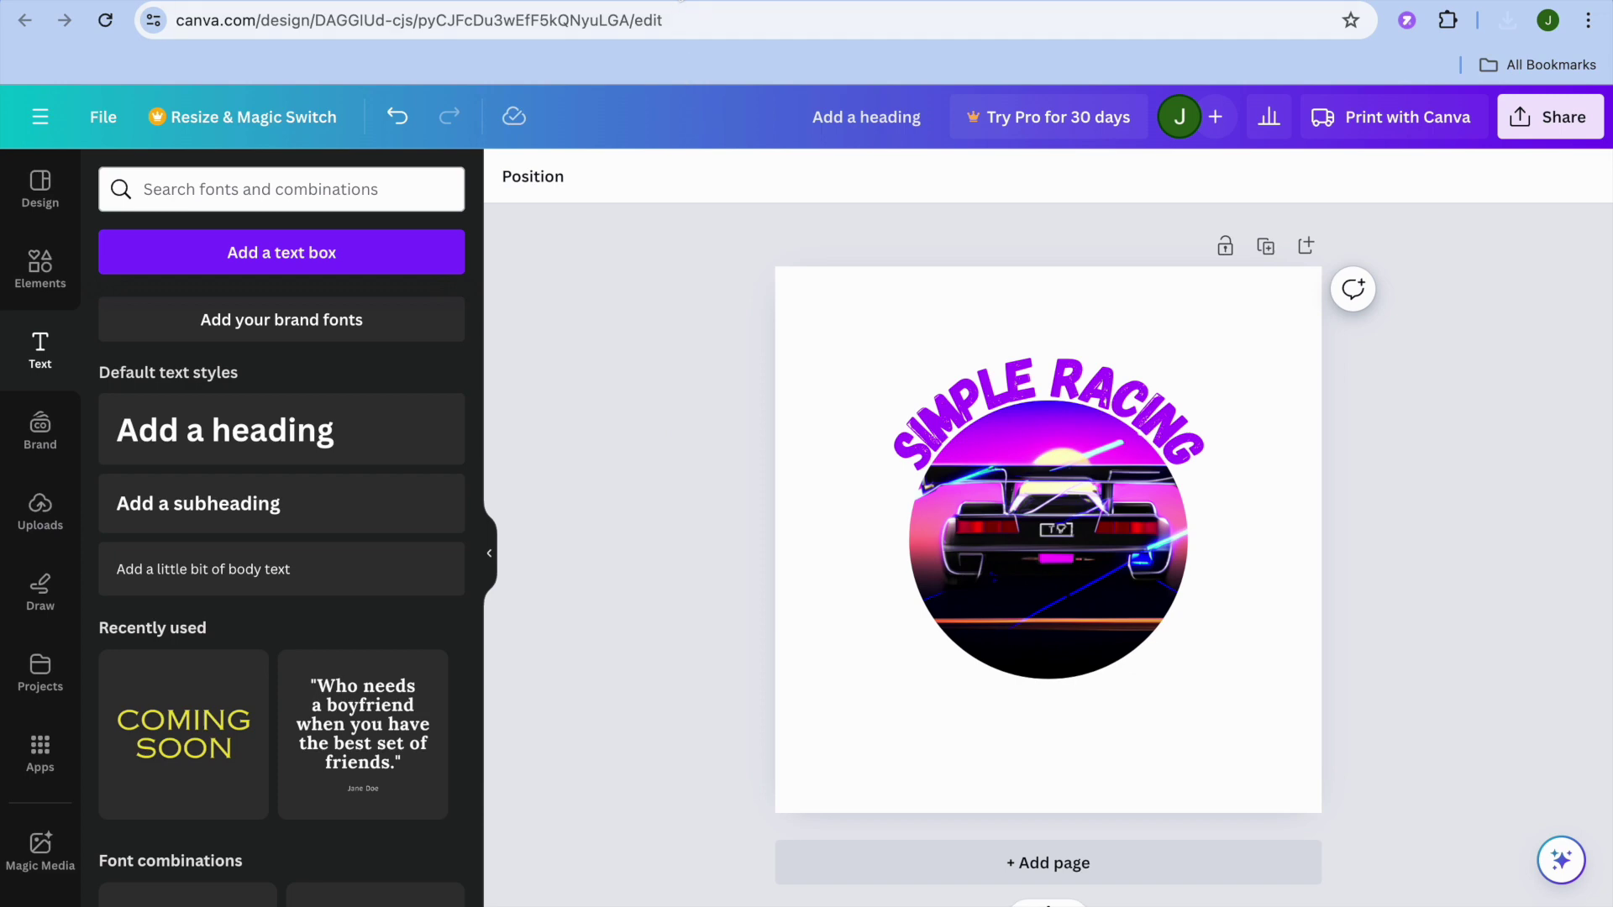
click(681, 2)
click(238, 139)
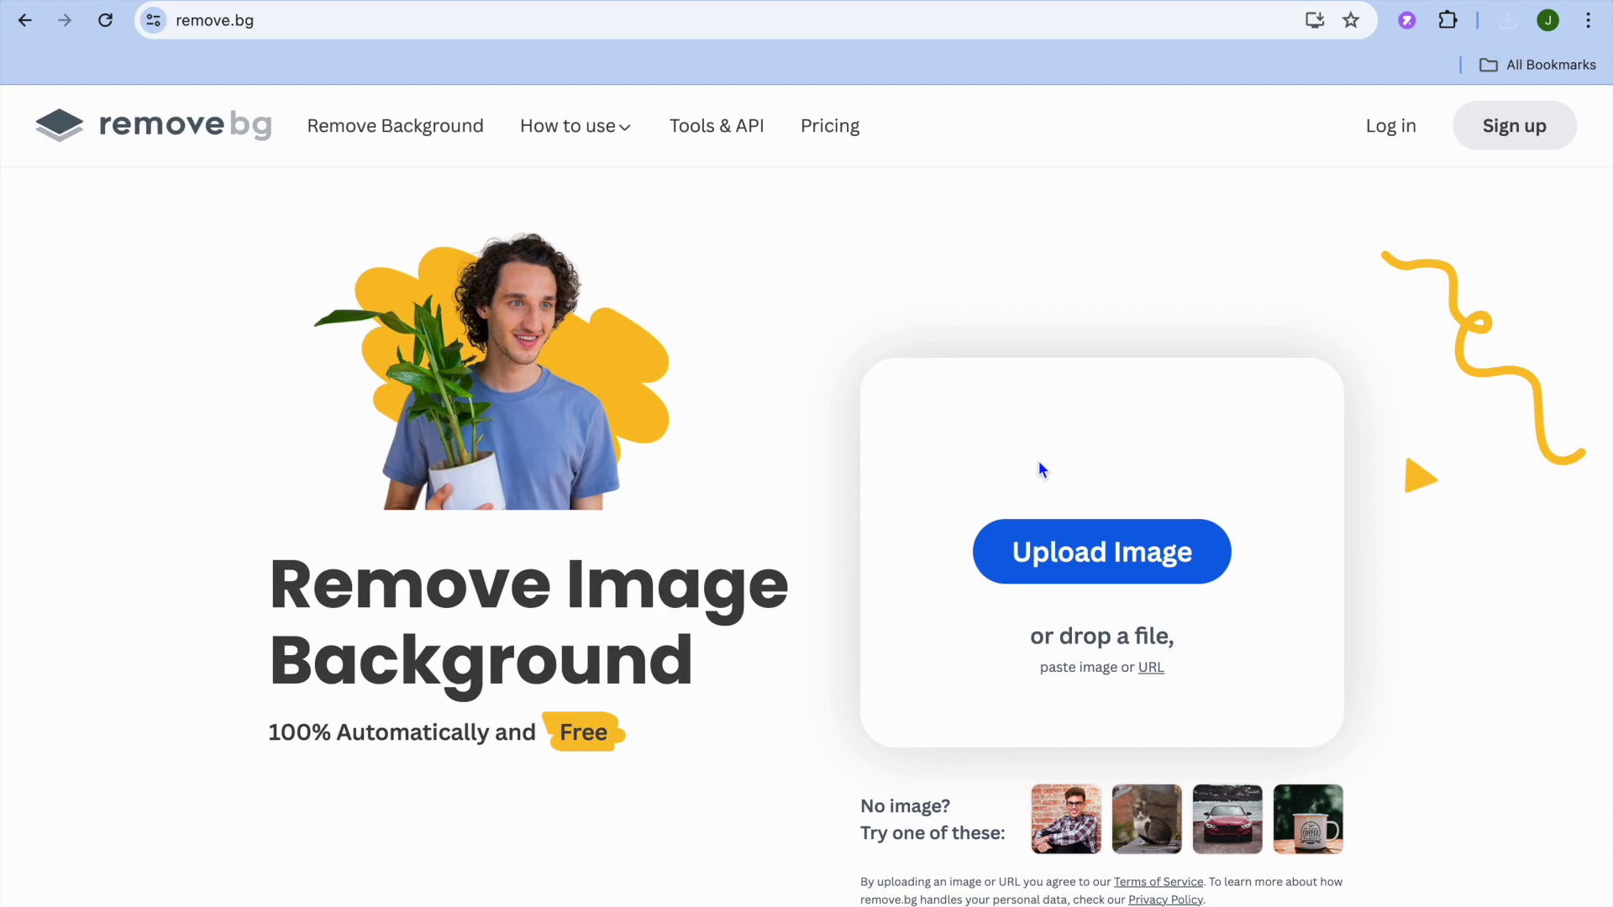
Upload 'Add a heading (2).png' to remove.bg and download the background-removed PNG
click(1094, 556)
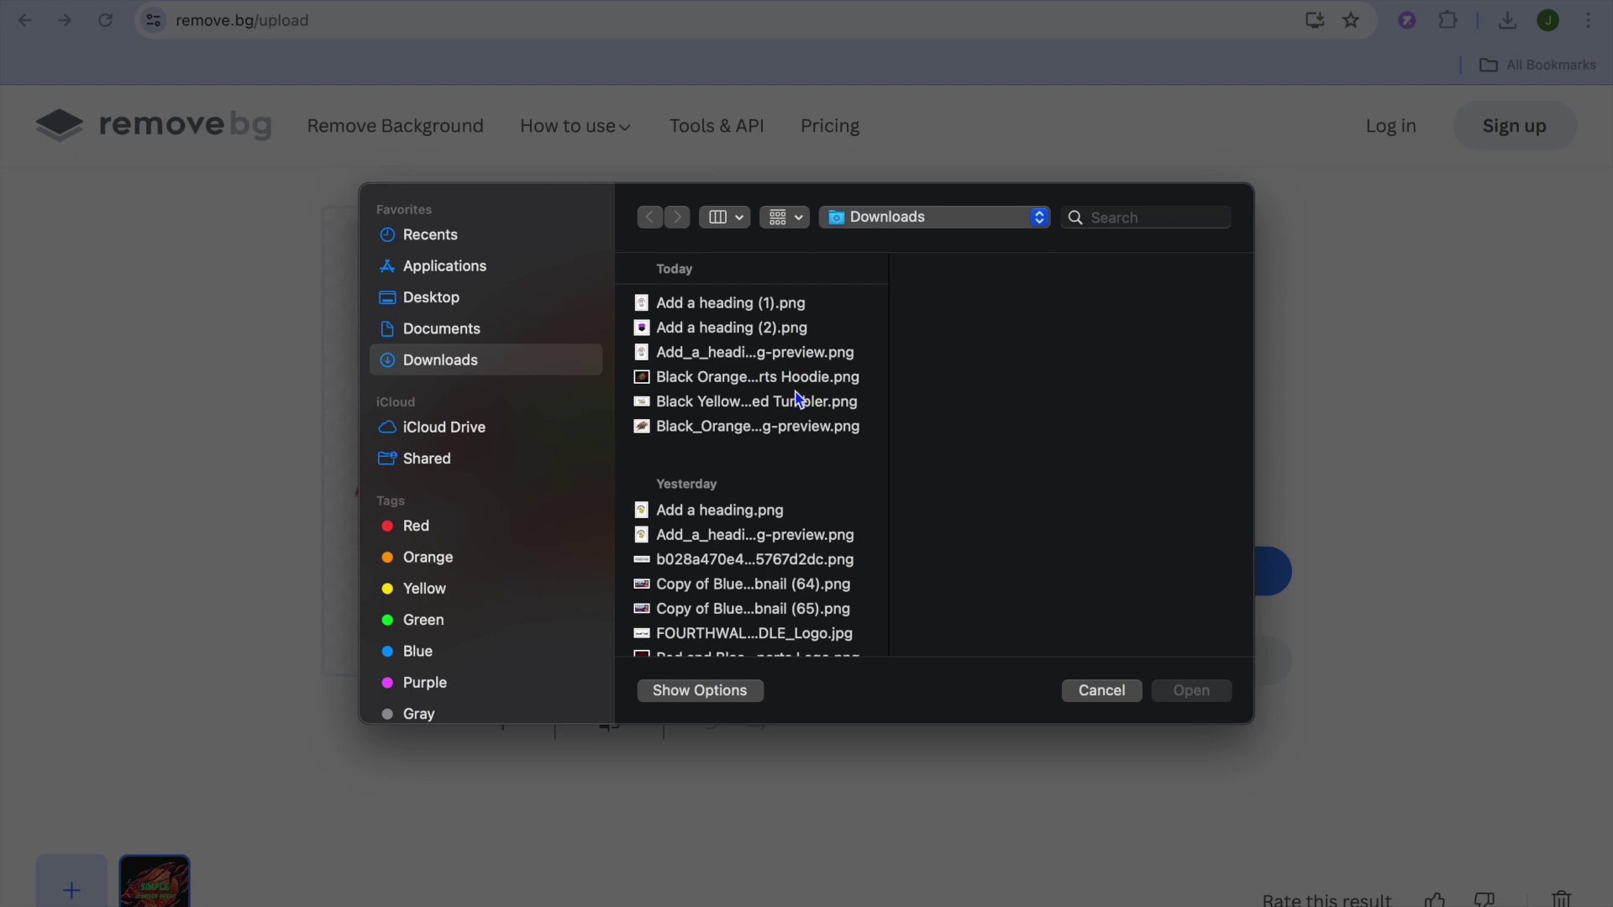
click(779, 306)
click(780, 334)
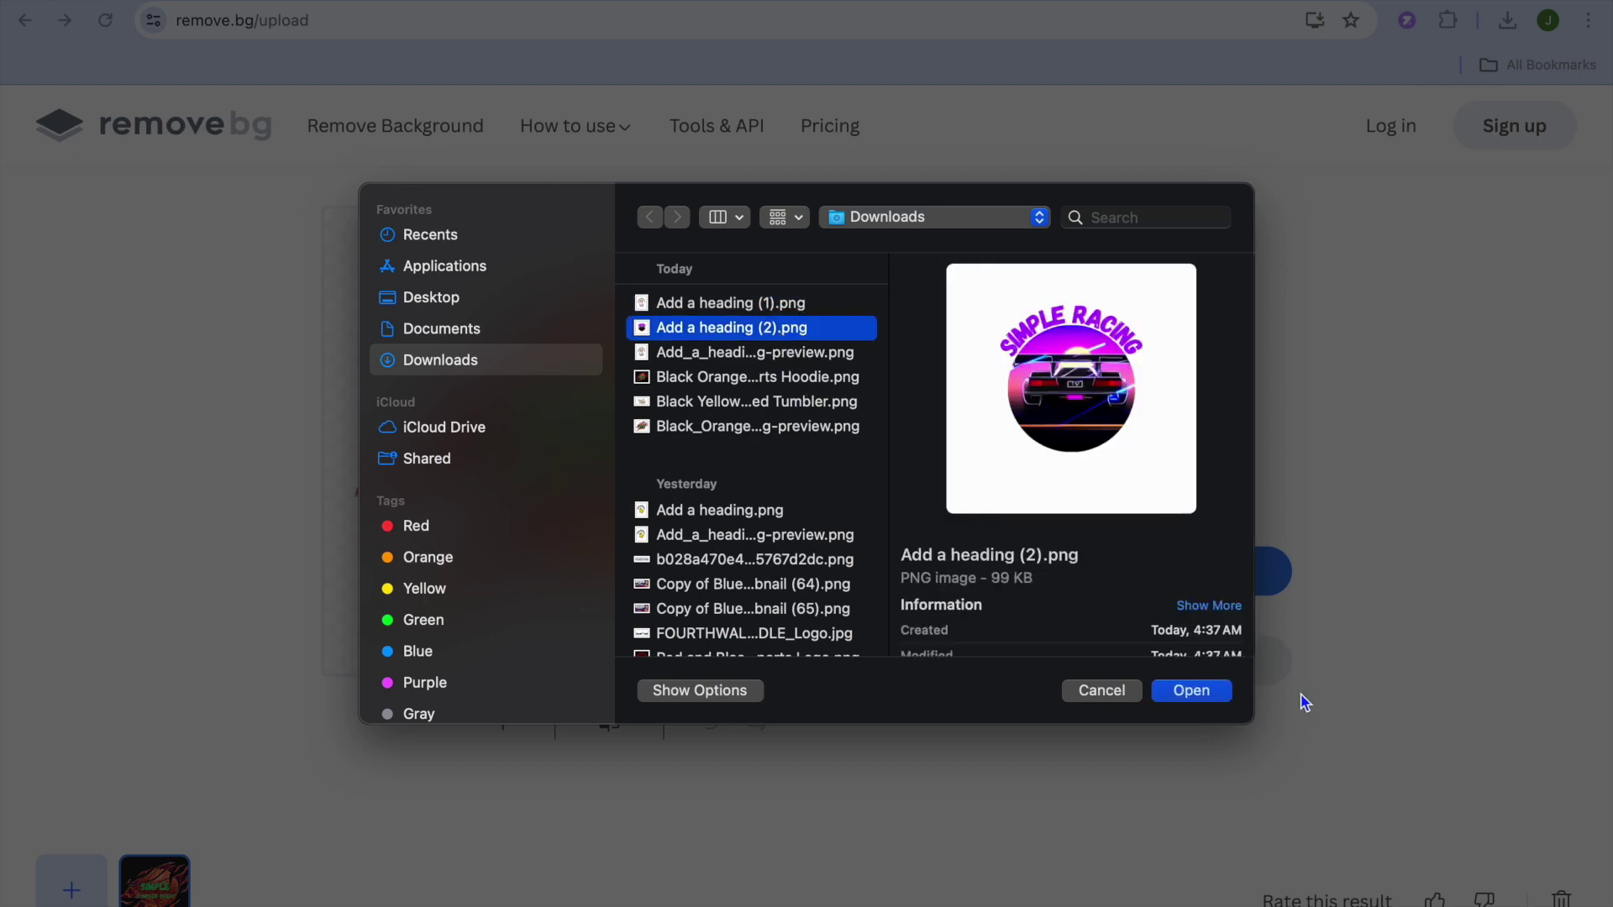
click(1191, 690)
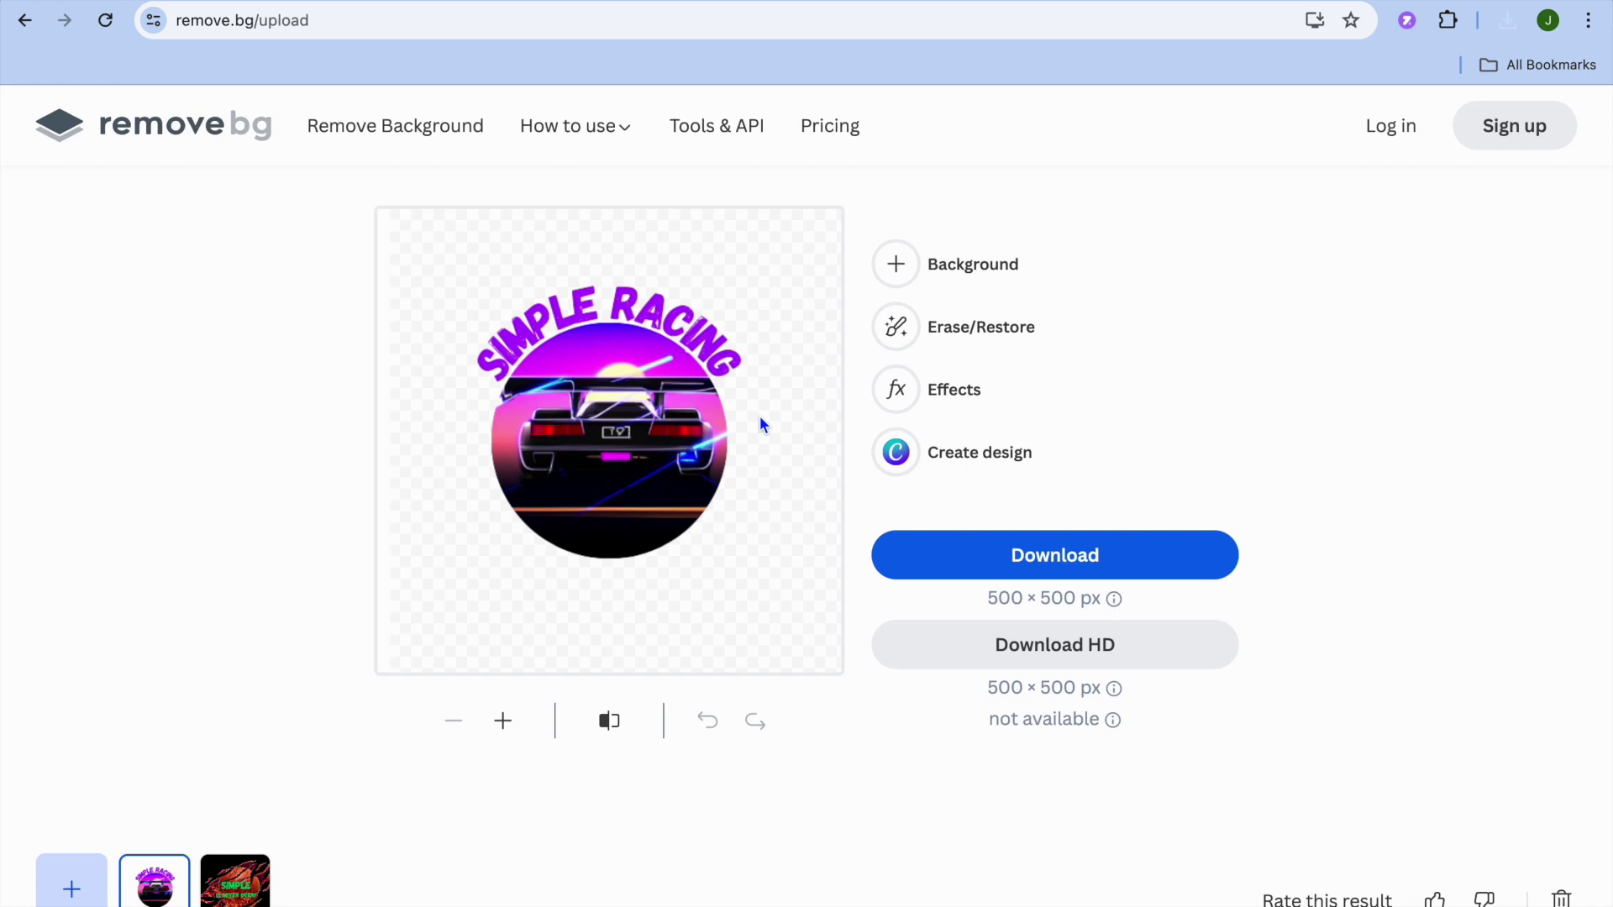
click(1041, 556)
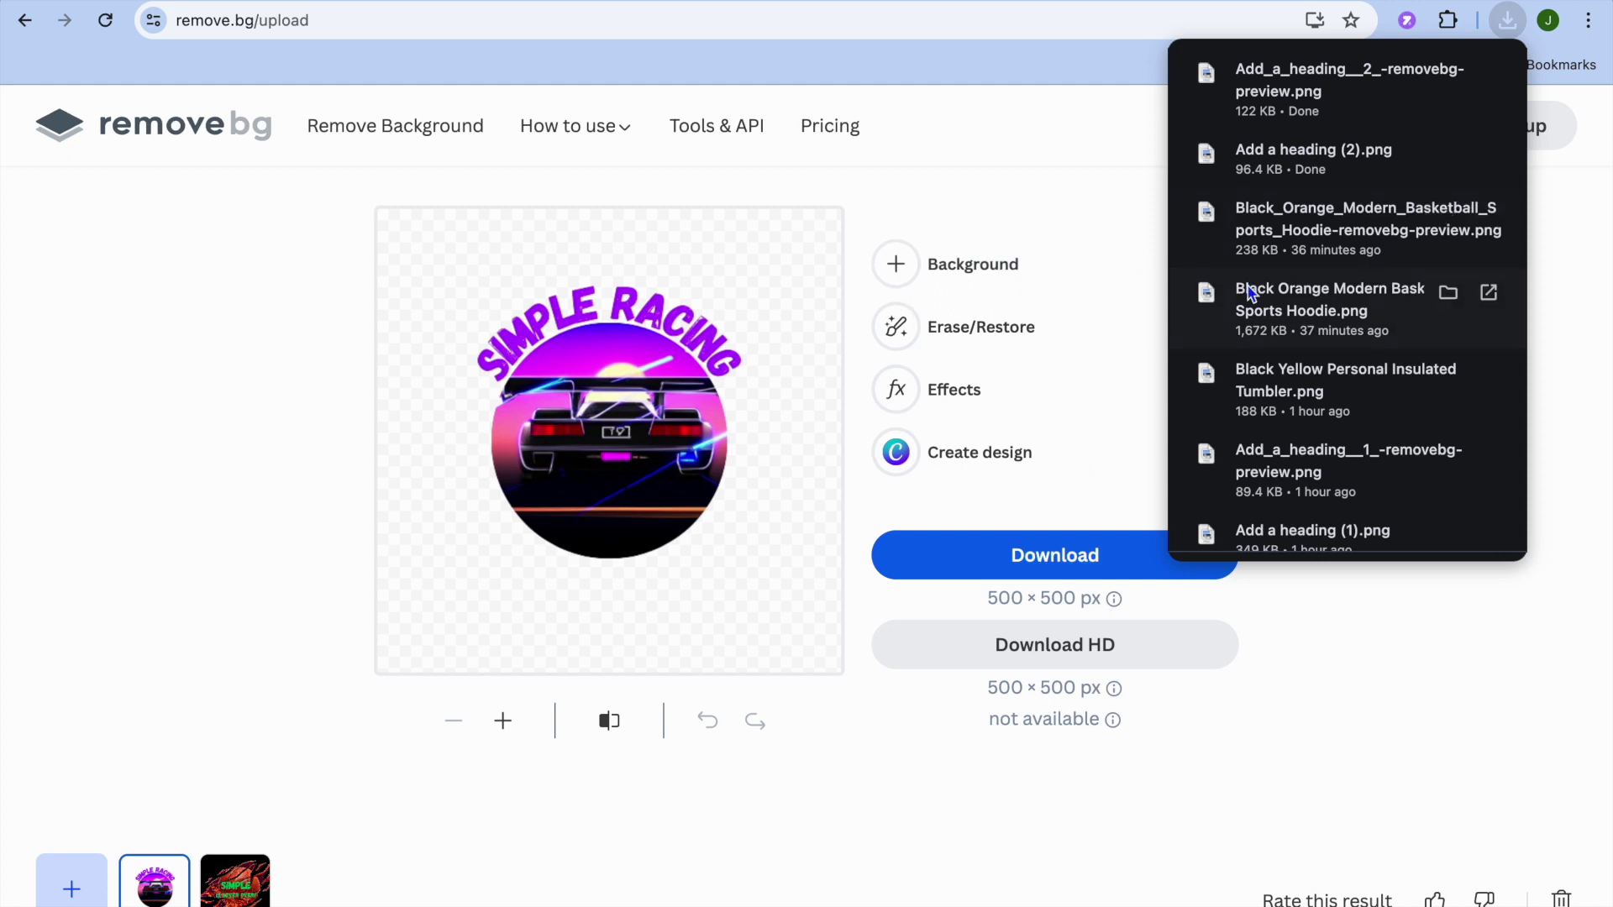
Open the downloaded Add_a_heading__2_-removebg-preview.png to view the SIMPLE RACING logo without background
scroll(1249, 293, down, 1)
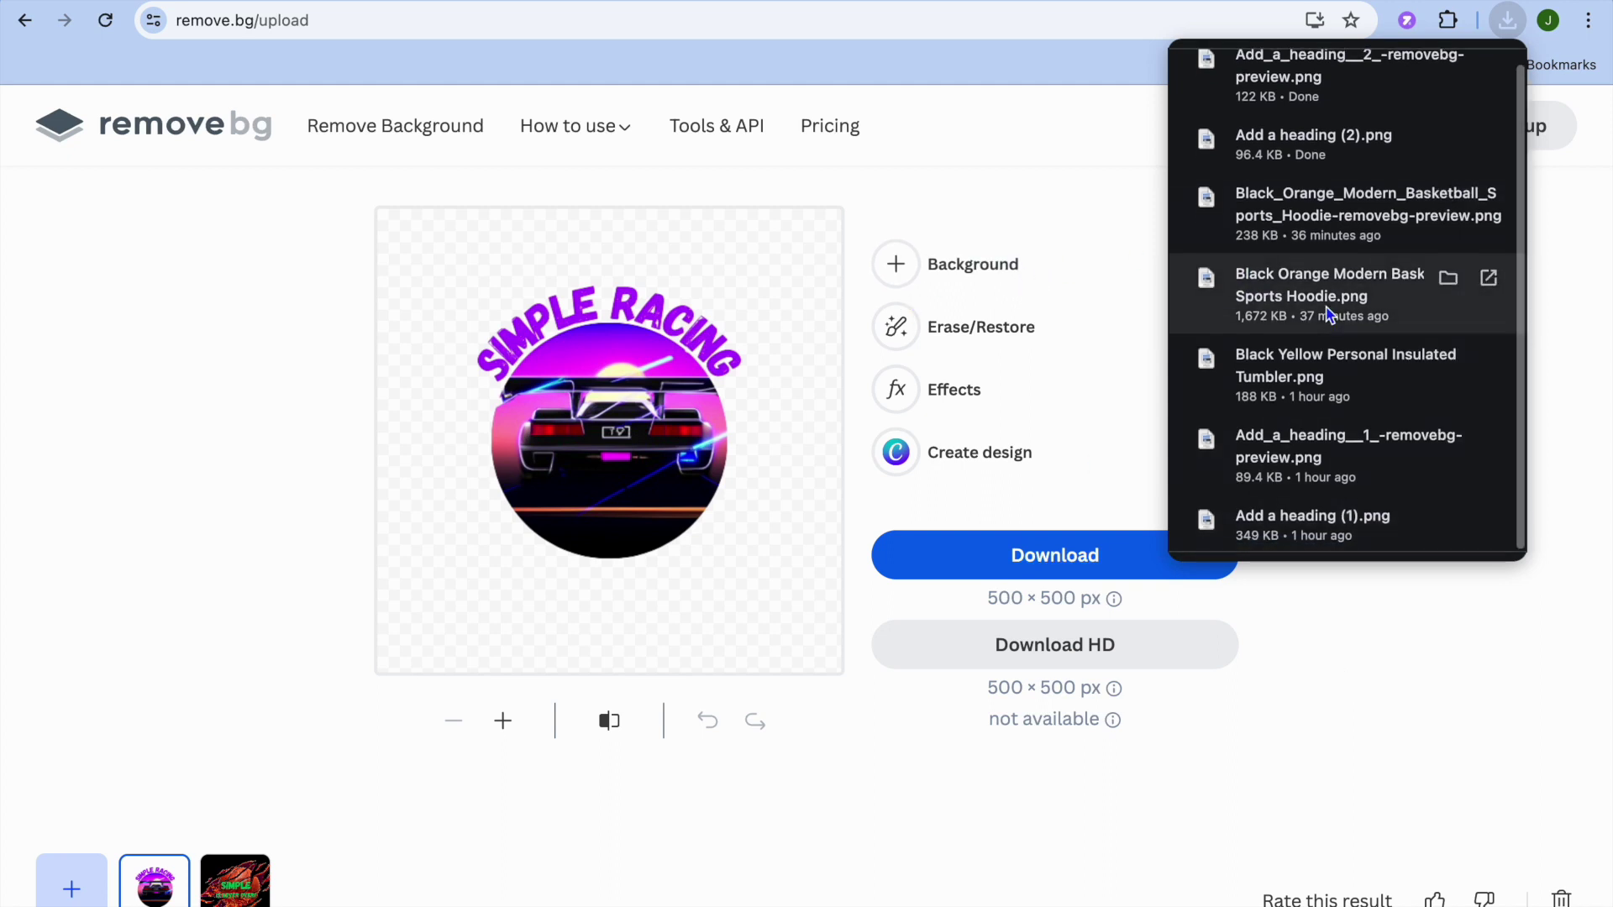
scroll(1329, 210, up, 1)
click(1317, 79)
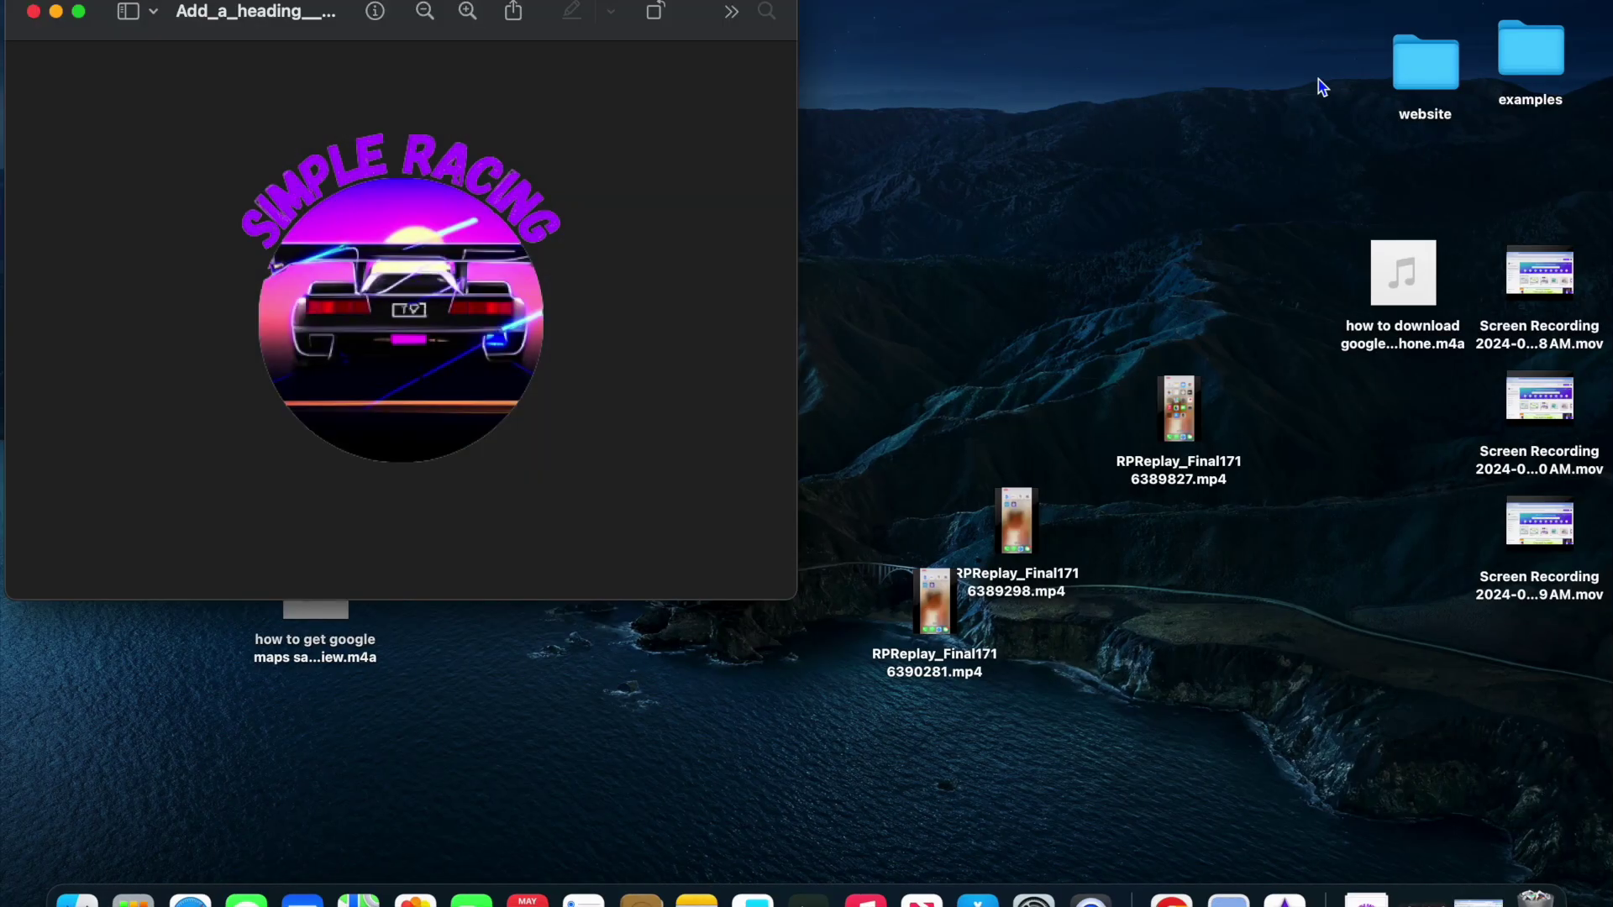